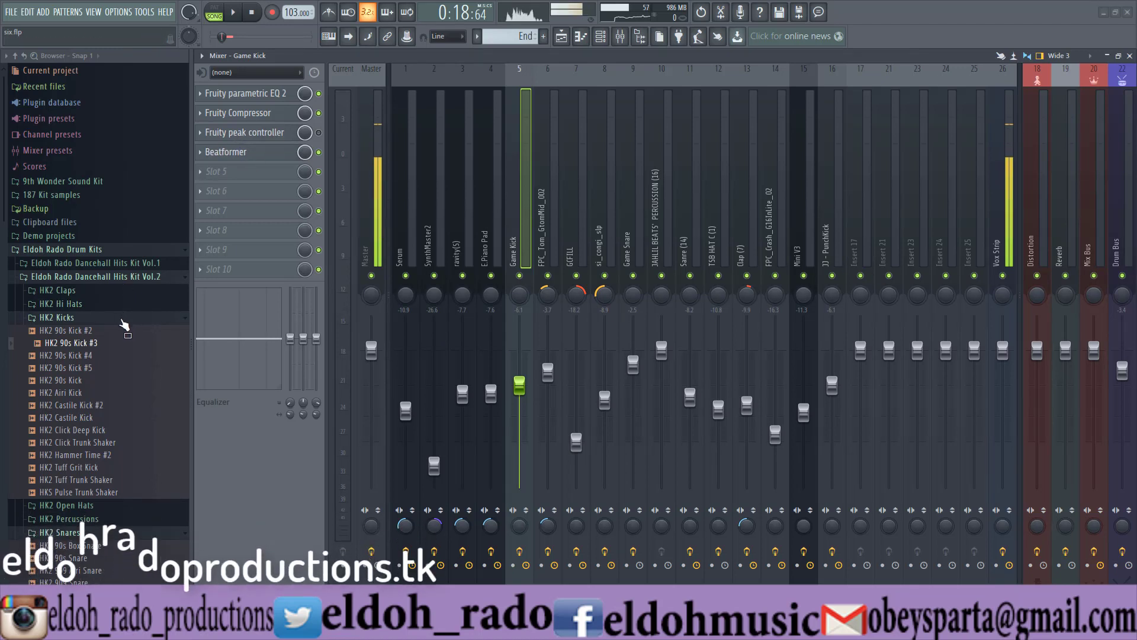
Collapse the HK2 Kicks and HK2 Snares folders, Dancehall Hits Kit Vol.2 and the parent Eldoh Rado Drum Kits folder in the browser
click(122, 319)
click(114, 358)
click(113, 277)
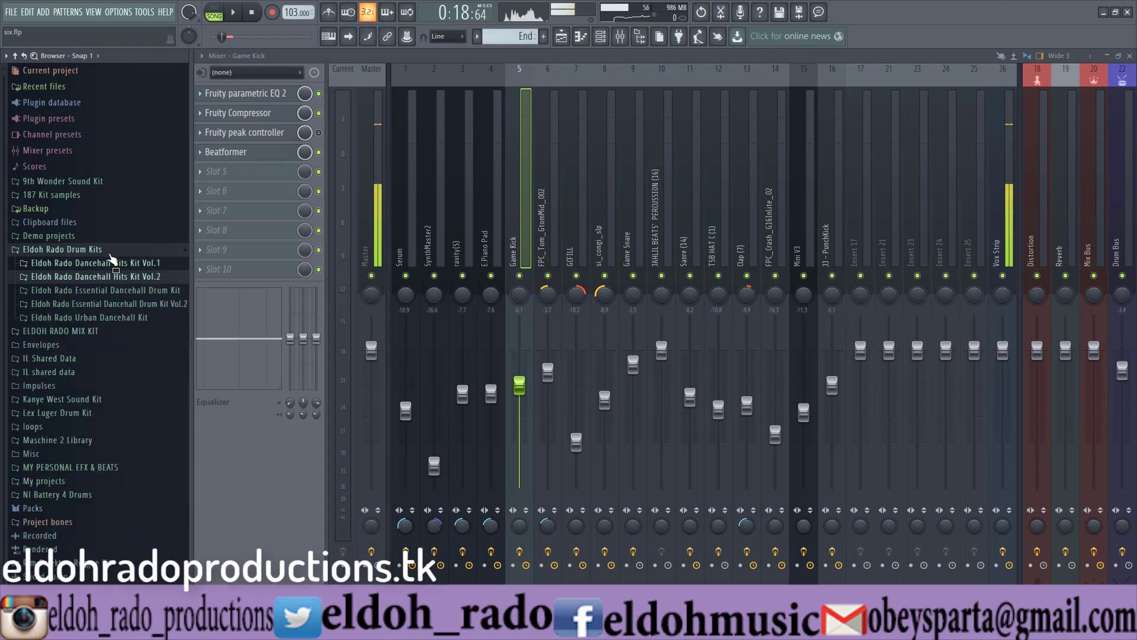
click(113, 250)
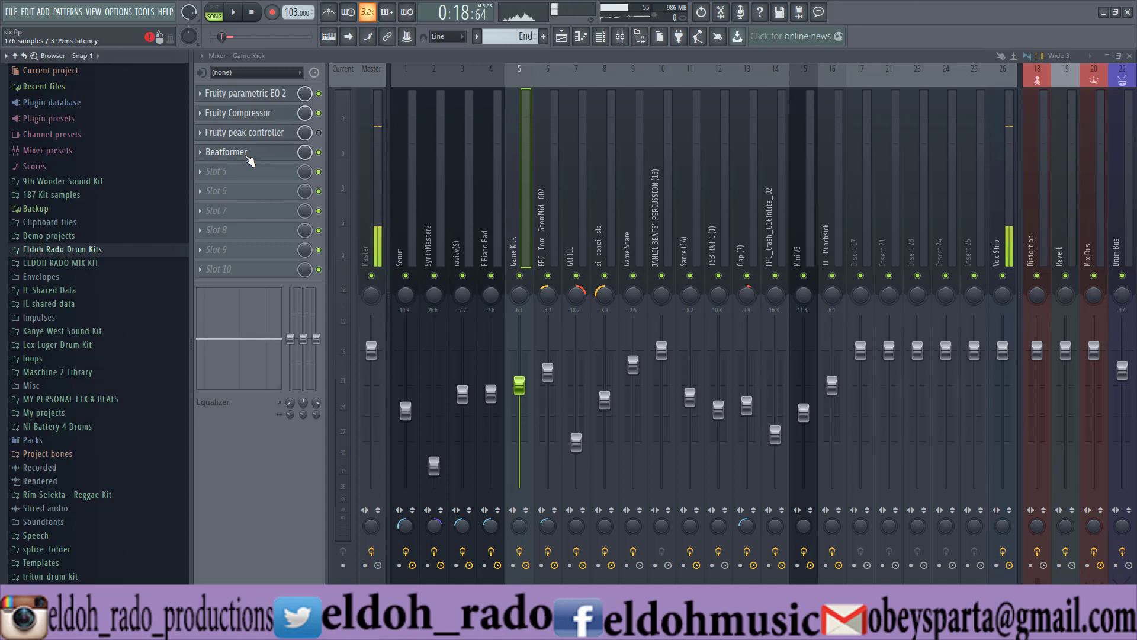
Open the Beatformer effect on the Game Kick track and look through its preset list without changing the preset
click(226, 153)
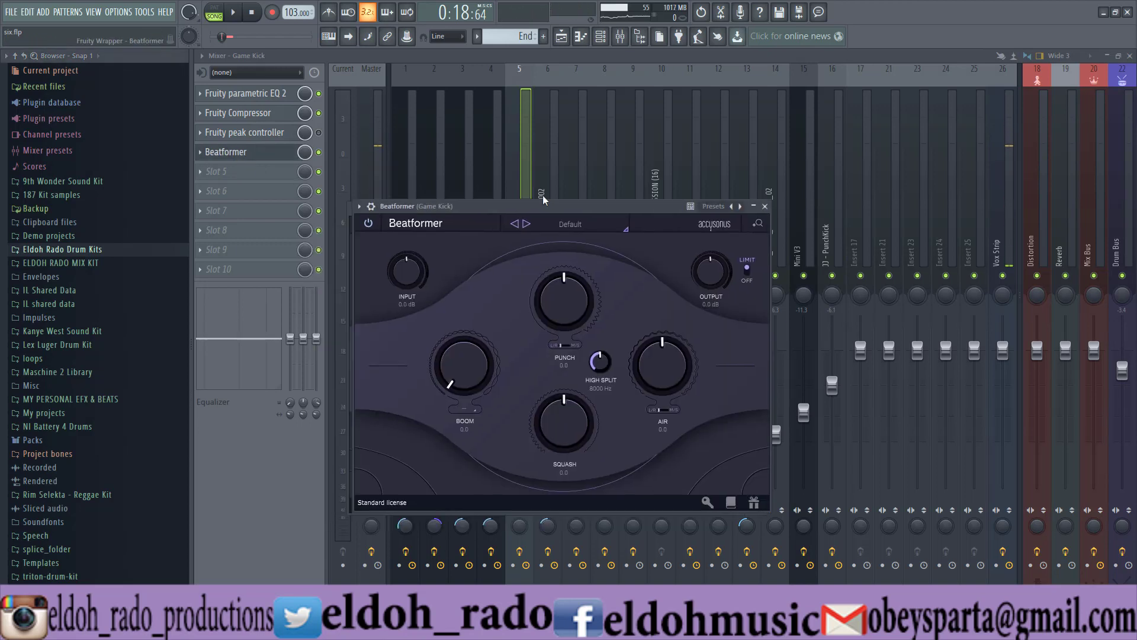
drag(543, 194, 584, 137)
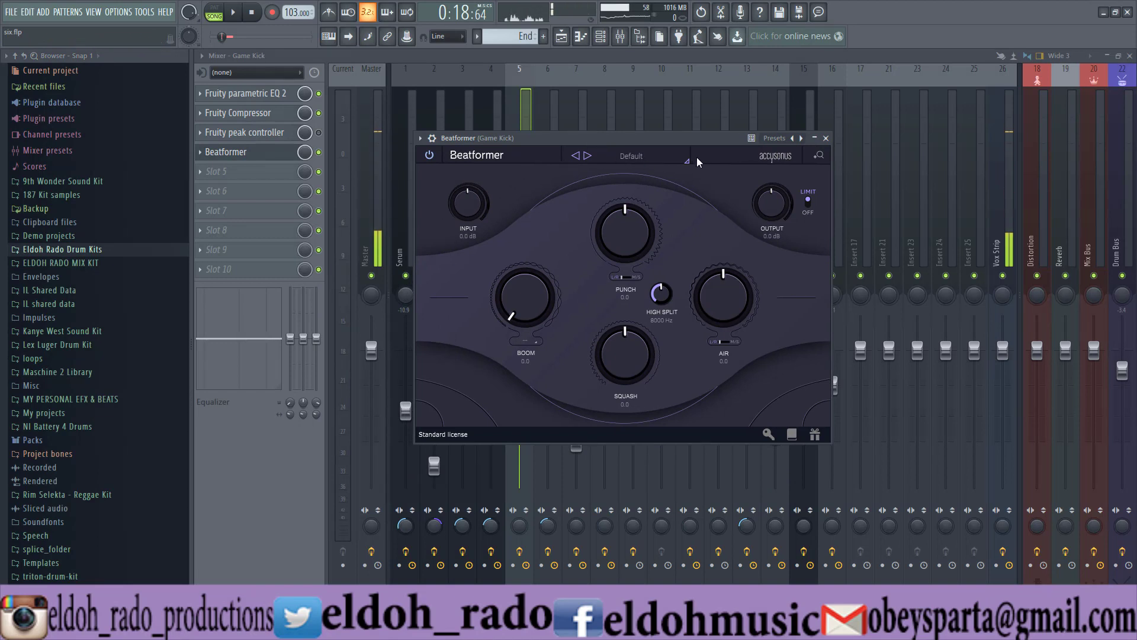
click(665, 159)
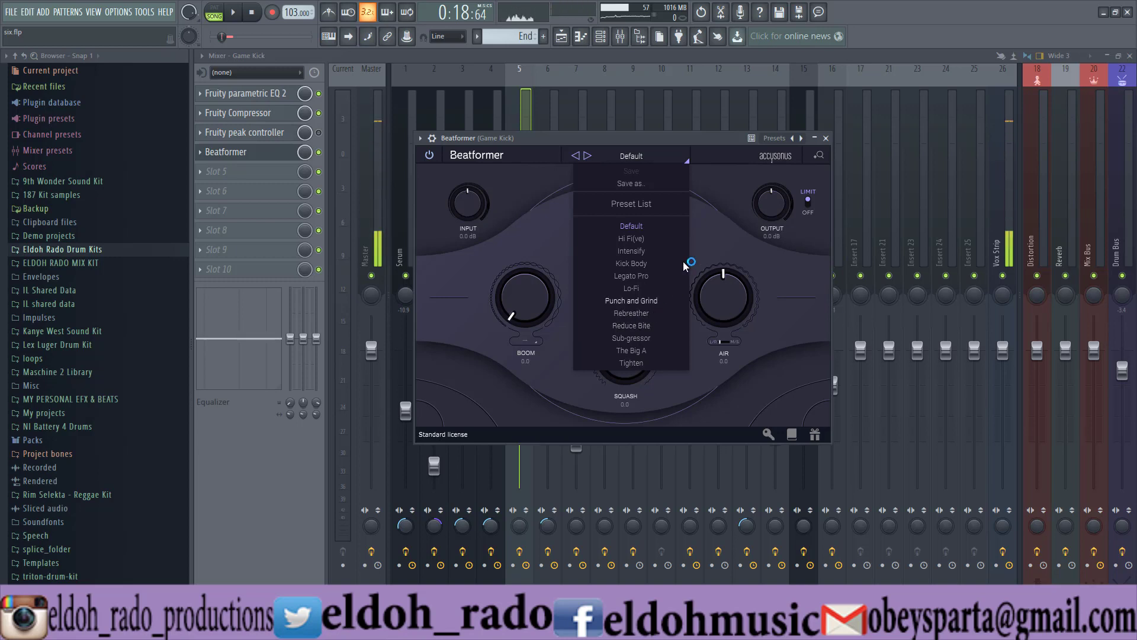
click(705, 236)
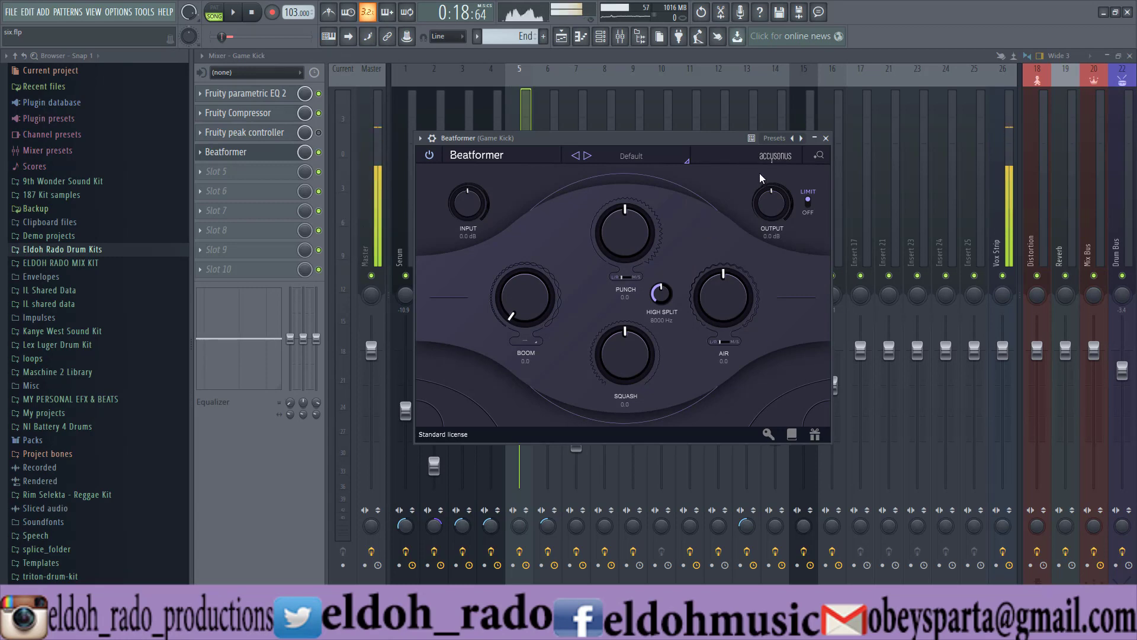
Solo the Game Kick track while keeping the Vox Strip unmuted, and toggle the Vox Strip's send to the Mix Bus
drag(715, 139, 976, 143)
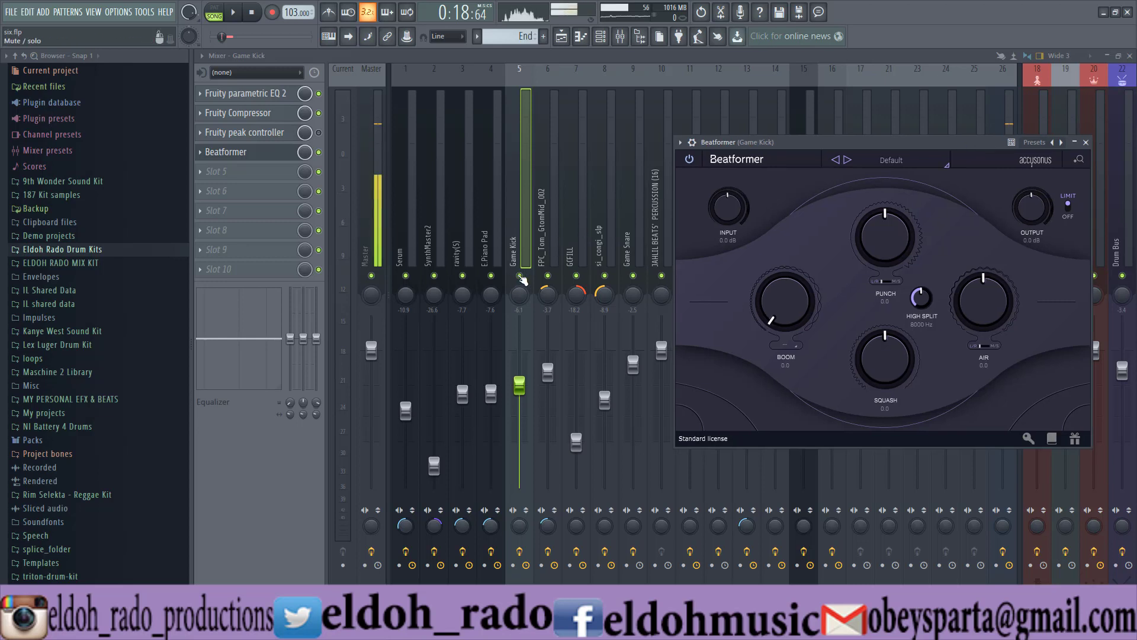
right_click(520, 276)
click(1003, 276)
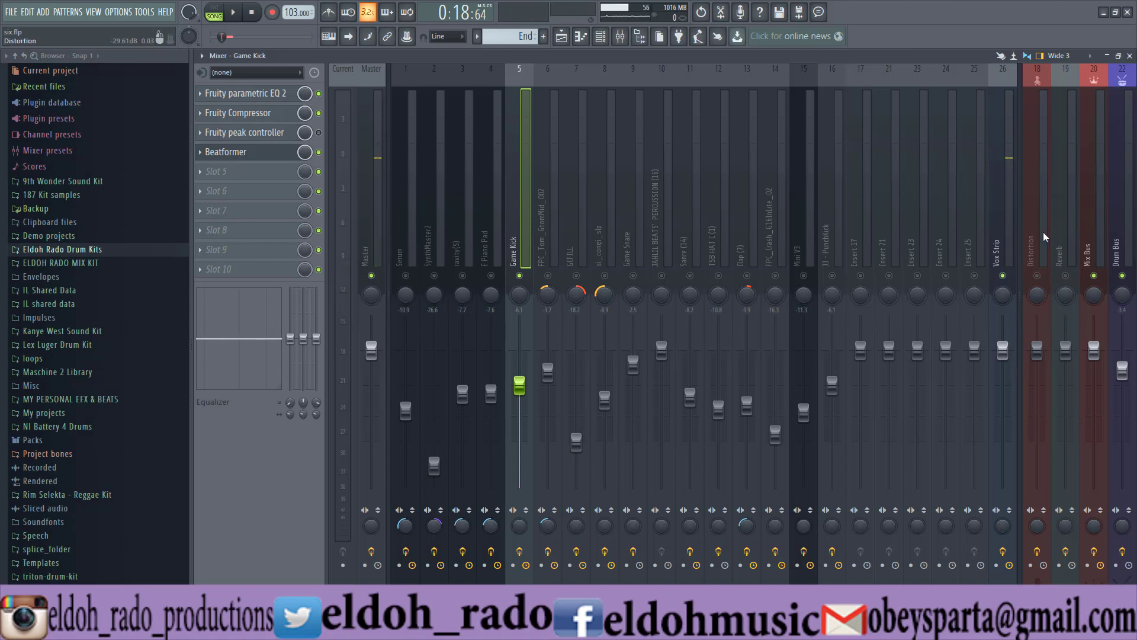
click(1007, 254)
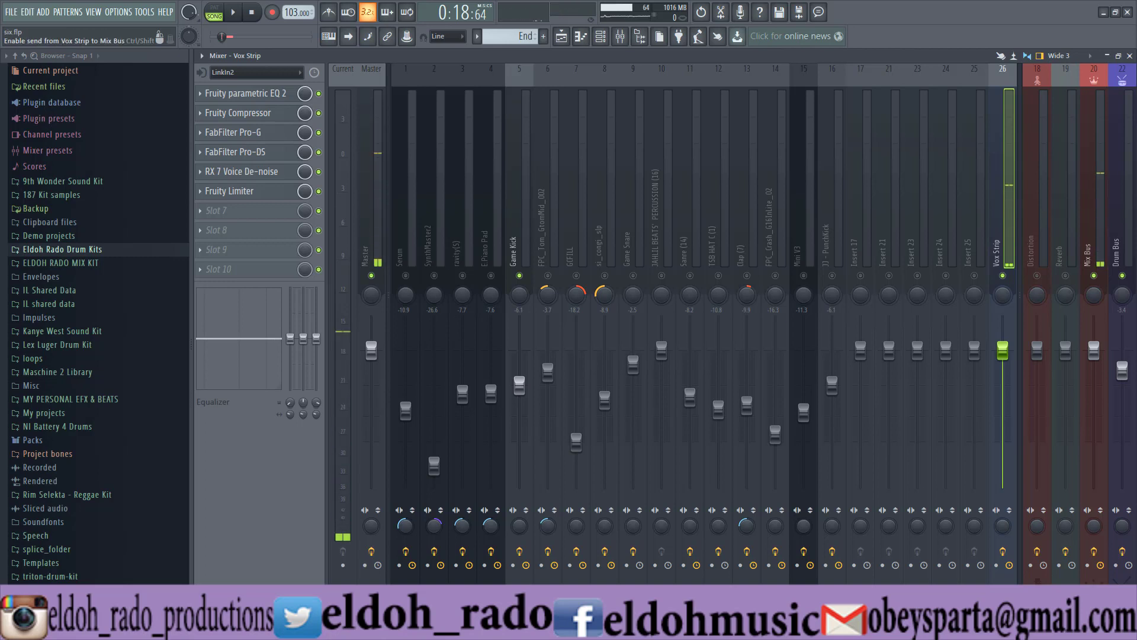
click(1094, 552)
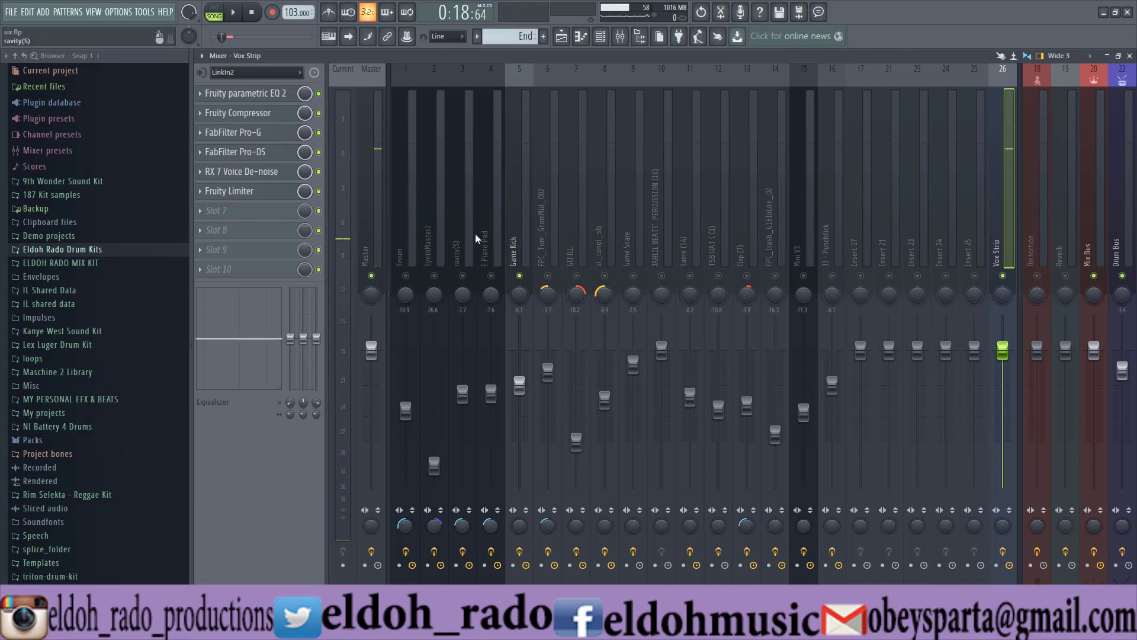
Reopen Beatformer from the Game Kick track's effect chain and review its preset list, keeping the Default preset
click(523, 229)
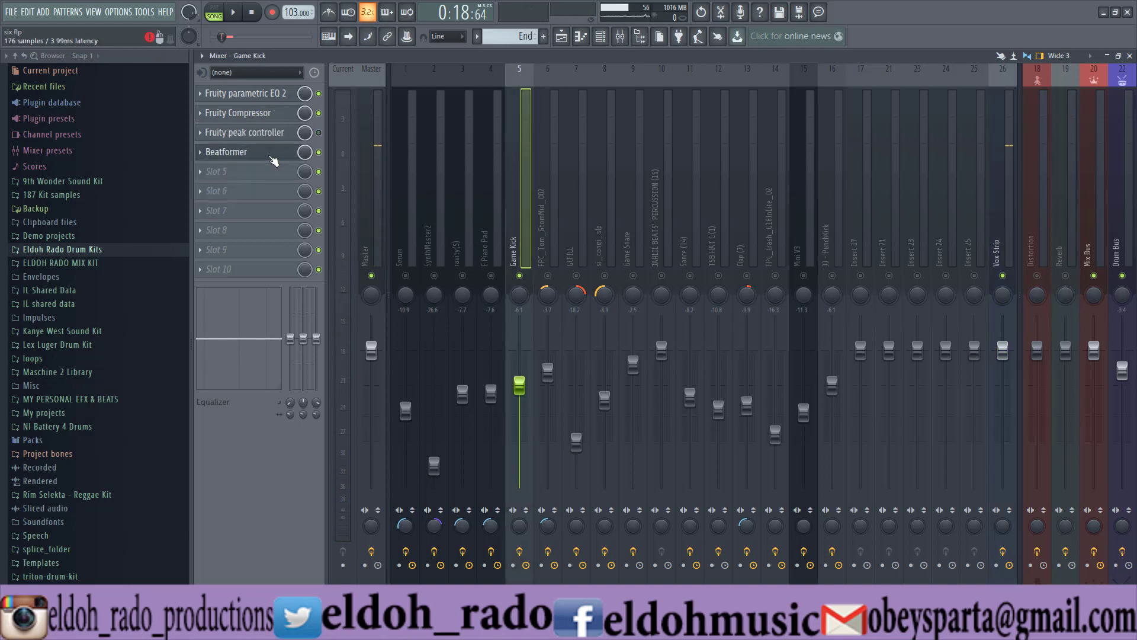
click(279, 158)
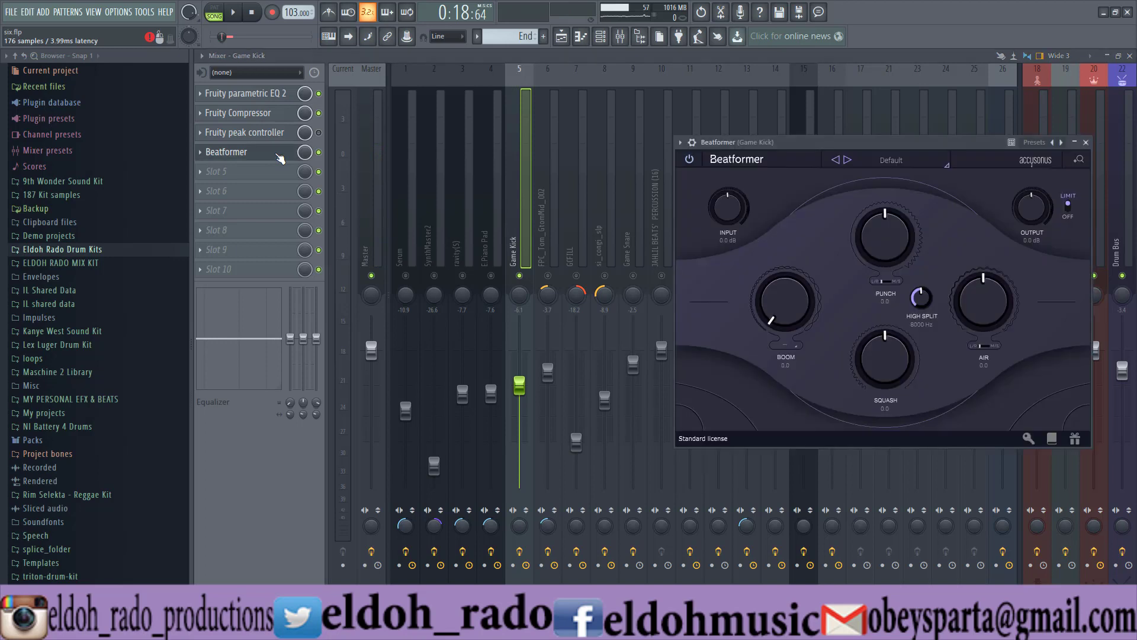
drag(930, 144, 719, 144)
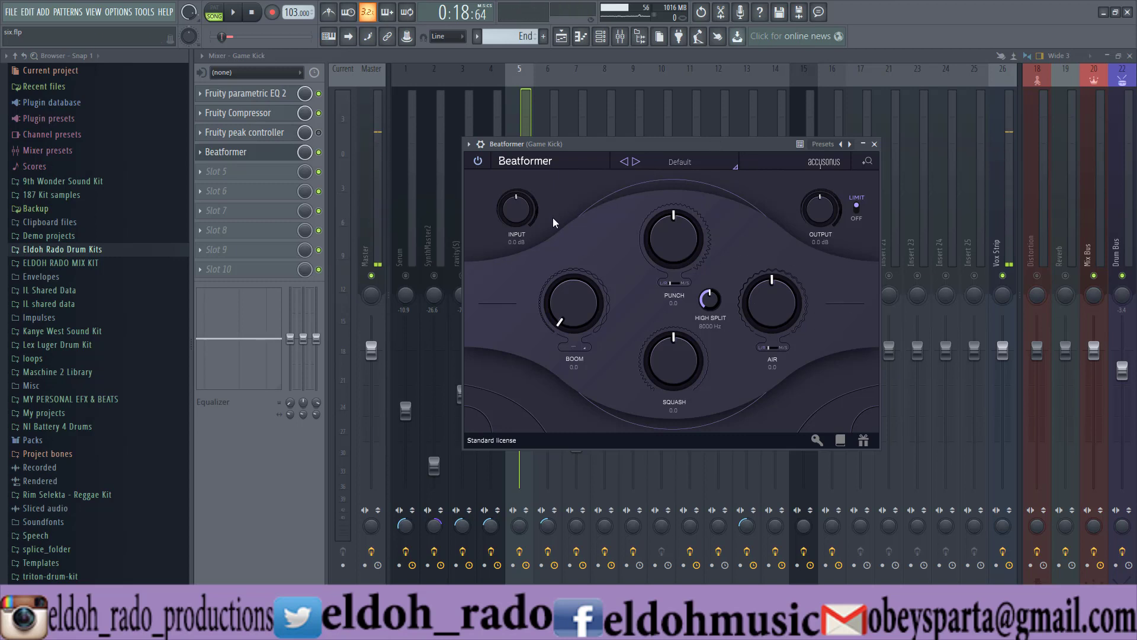
click(728, 164)
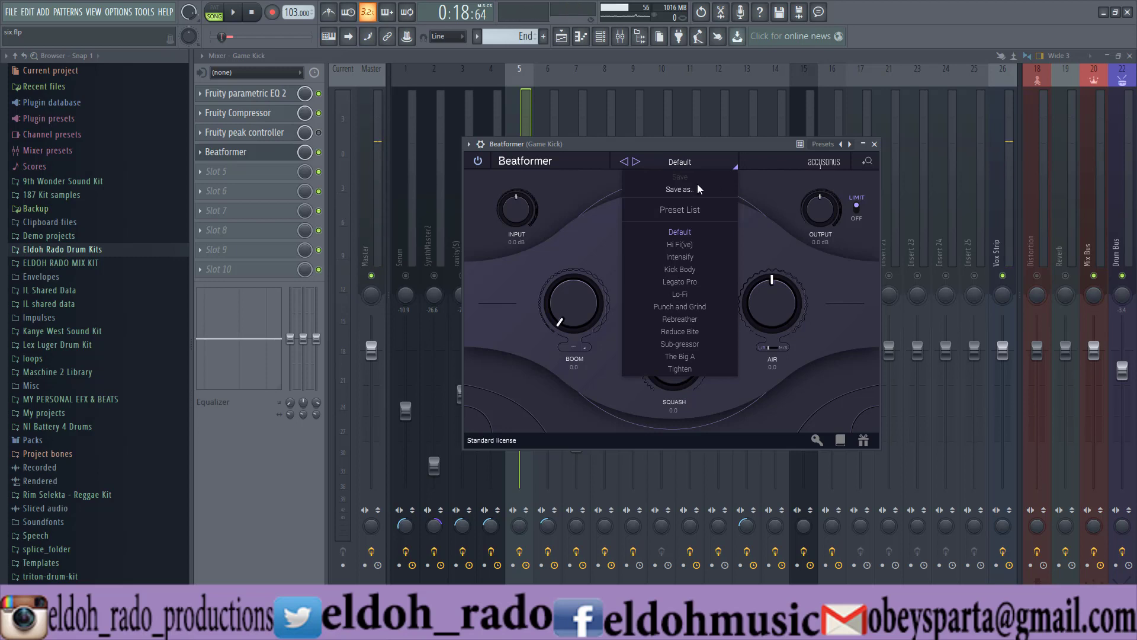
click(769, 193)
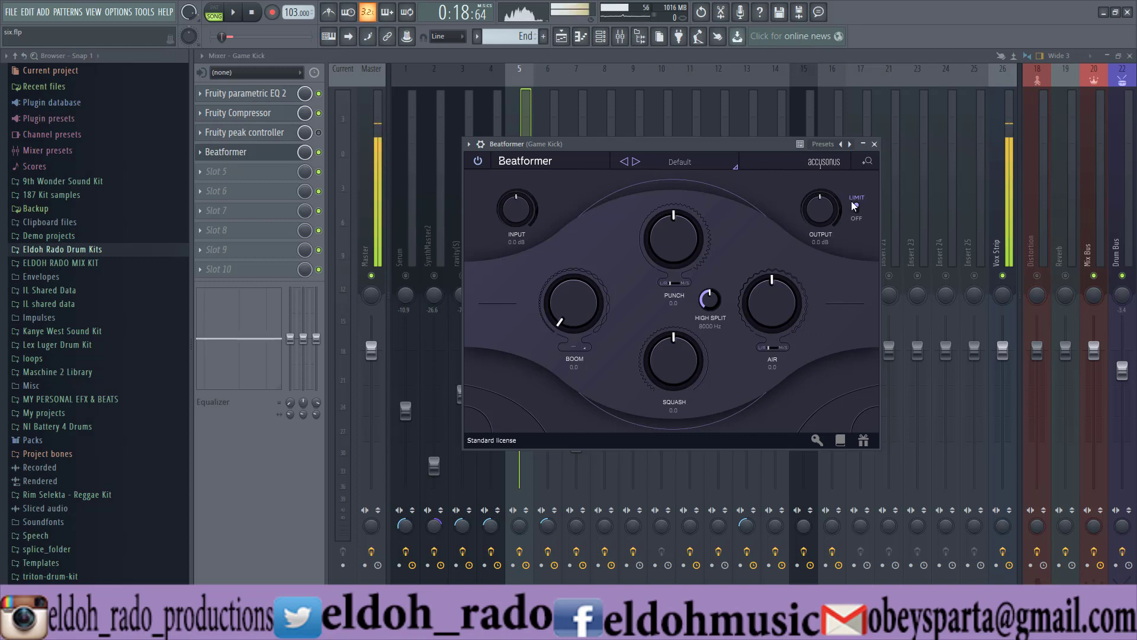
Toggle the Beatformer slot off and back on, and close the mixer, leaving the plugin window alone in the workspace
drag(580, 144, 665, 189)
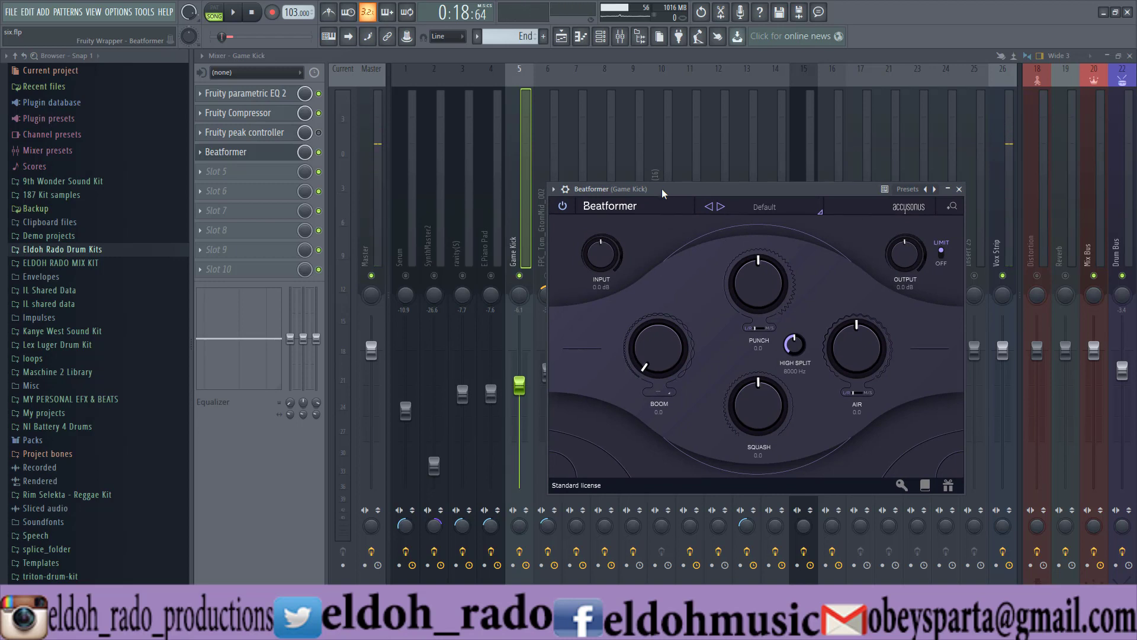
drag(663, 192, 712, 154)
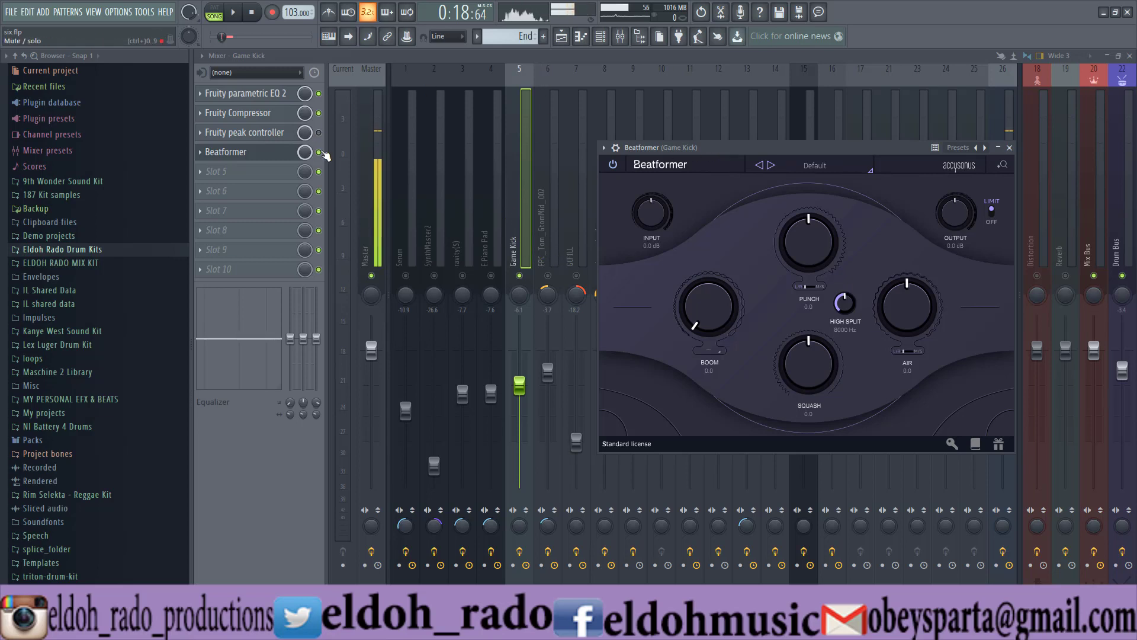
click(321, 152)
click(320, 152)
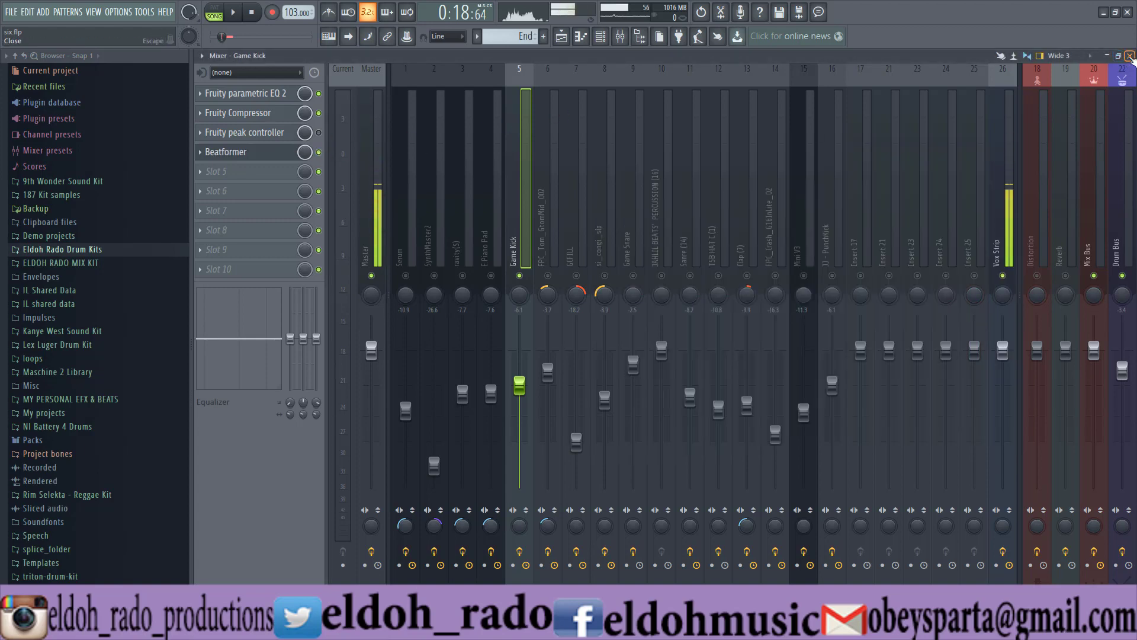
click(1128, 56)
drag(797, 142, 607, 130)
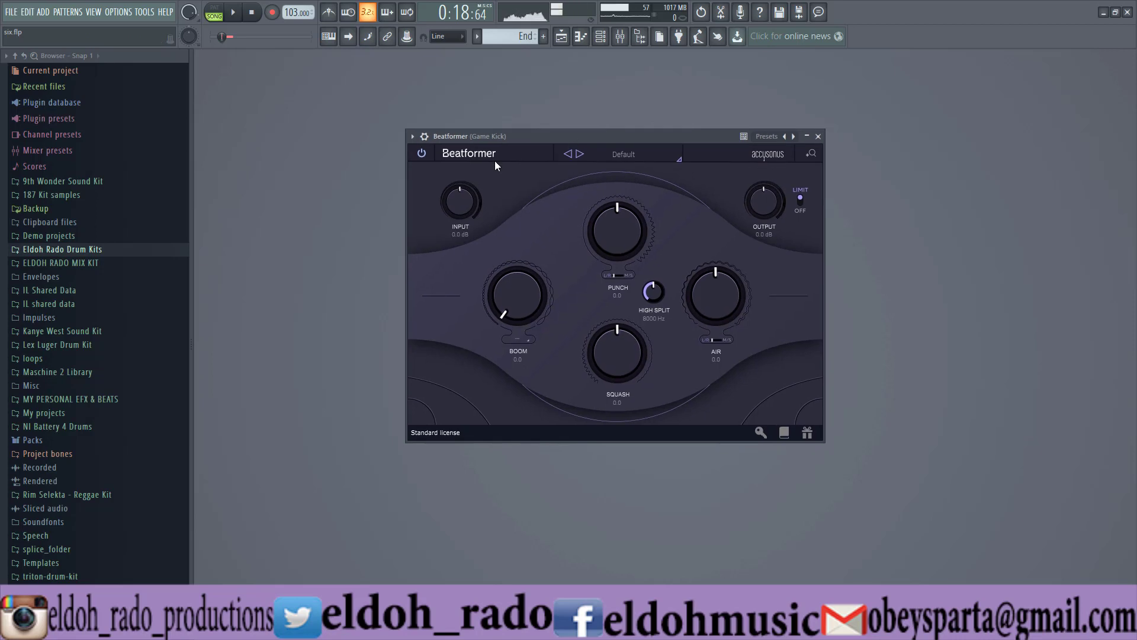
Play the song while switching Beatformer's power off and on to compare the kick with and without the plugin
click(421, 153)
key(space)
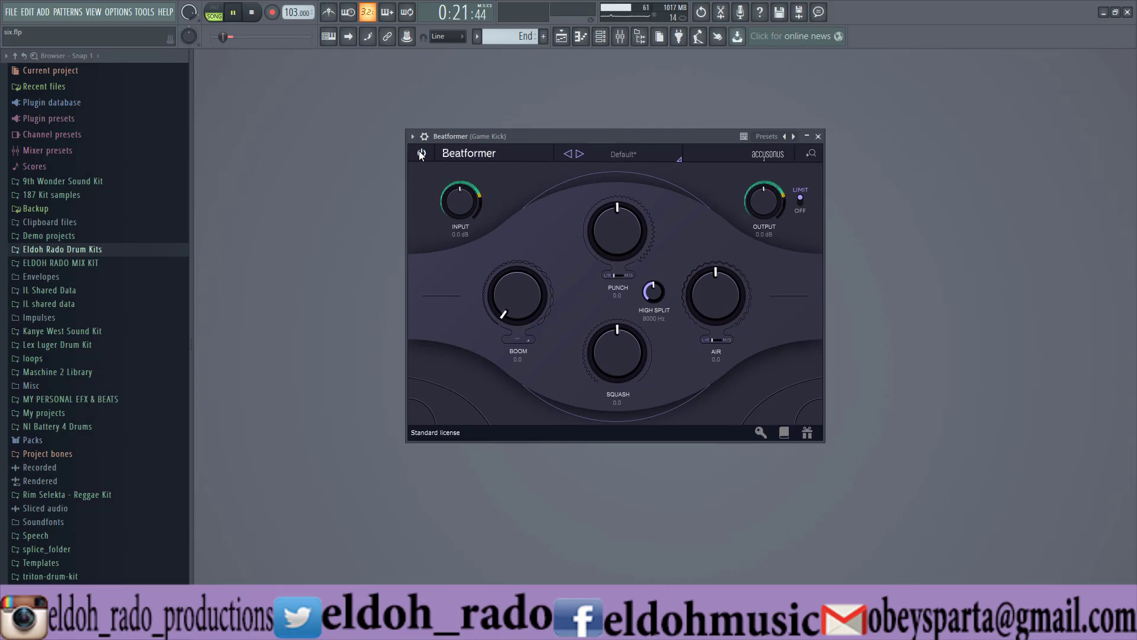
click(422, 154)
key(space)
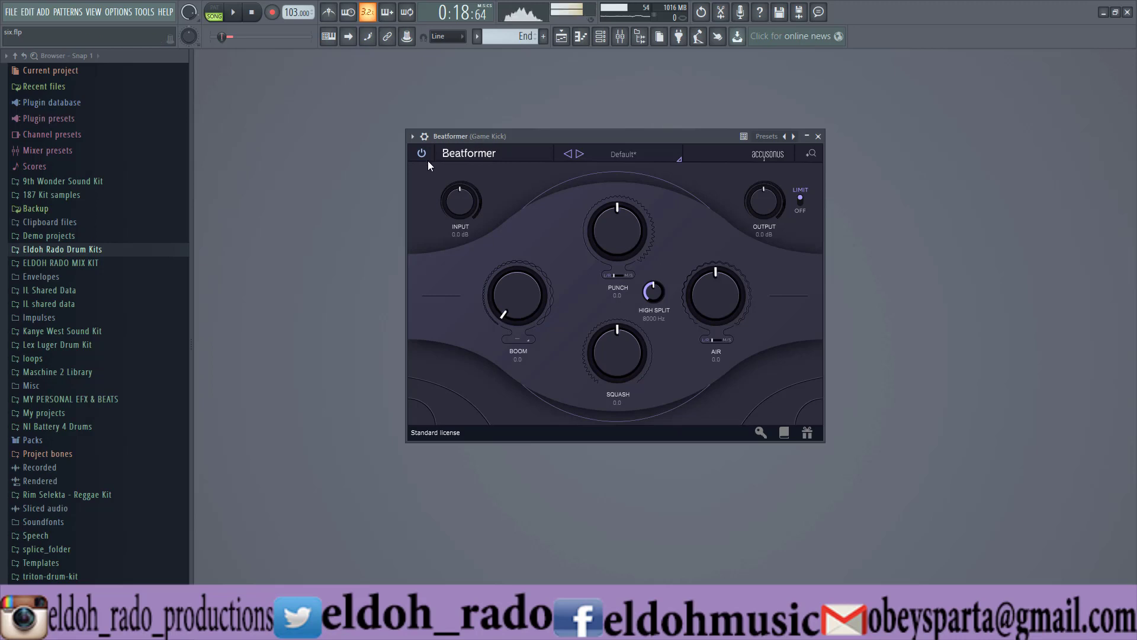
key(space)
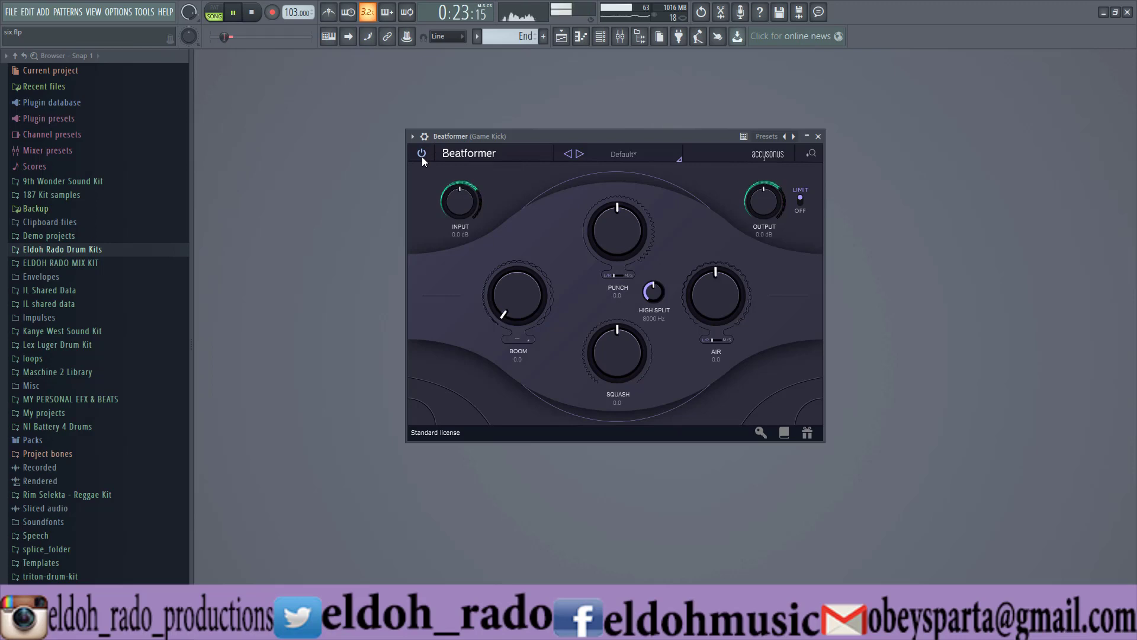
click(422, 153)
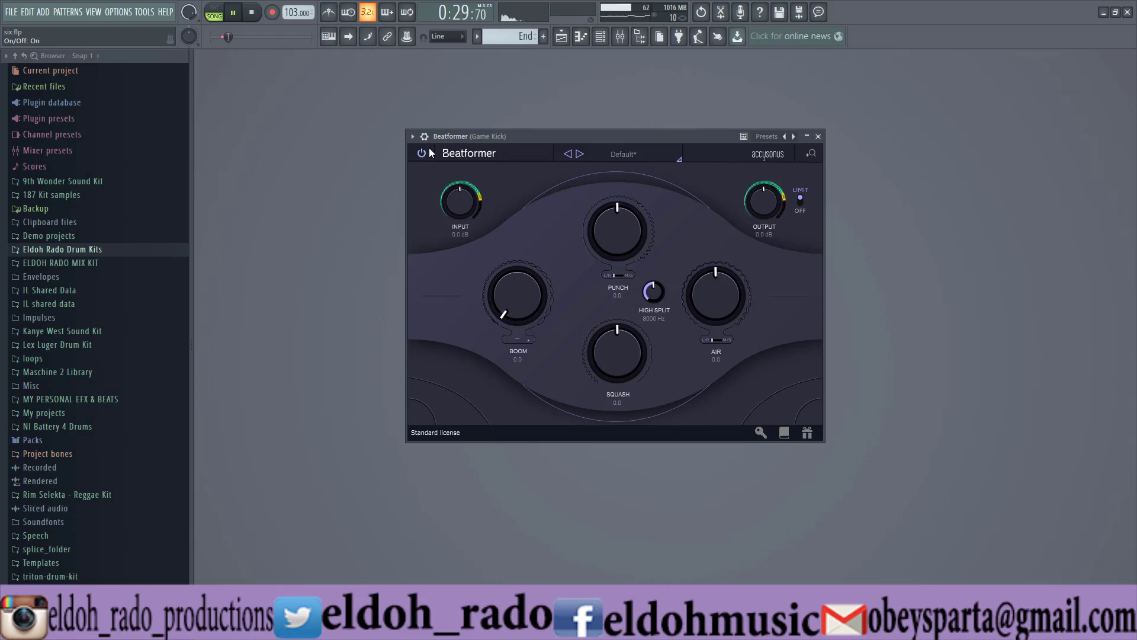
key(space)
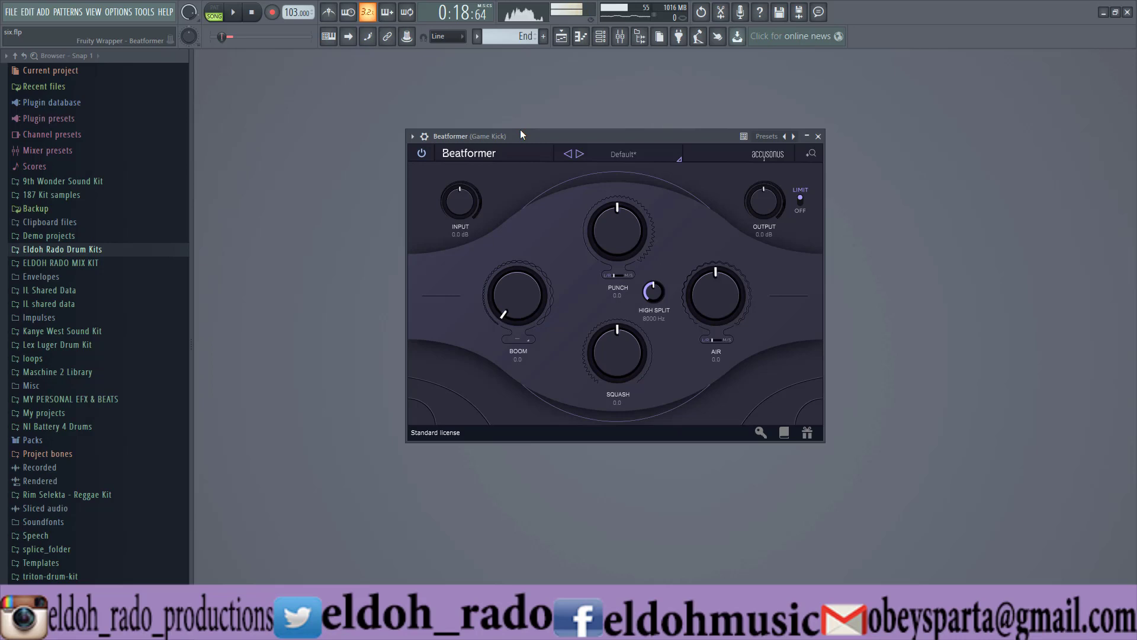
During playback, set Beatformer's input gain to 4.0 dB and its output gain to -4.0 dB
key(space)
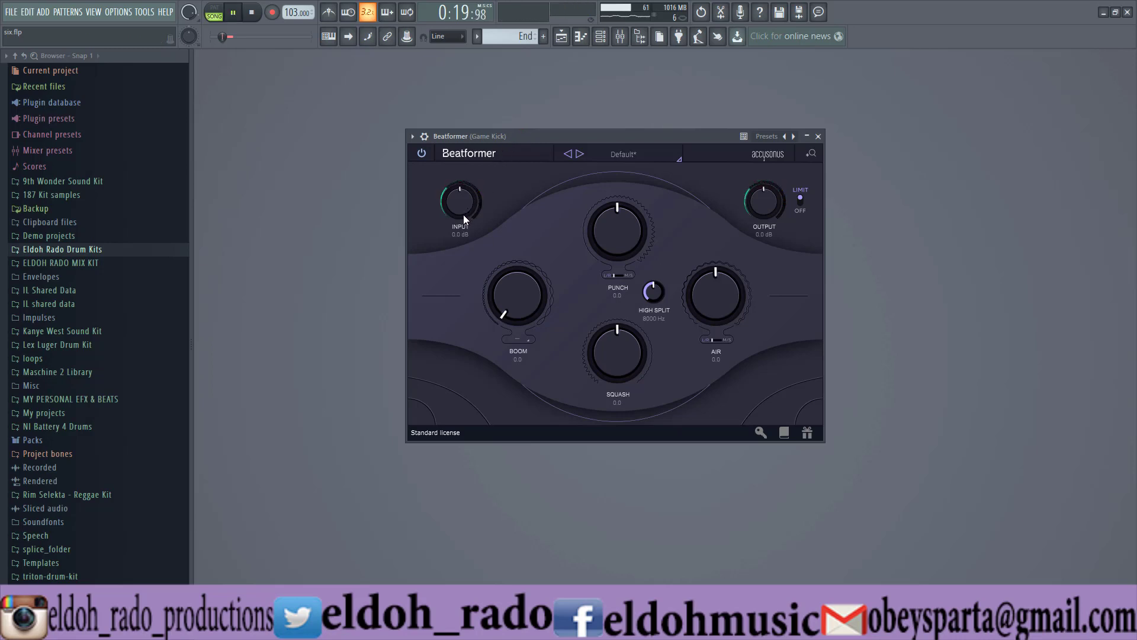
drag(463, 214, 464, 208)
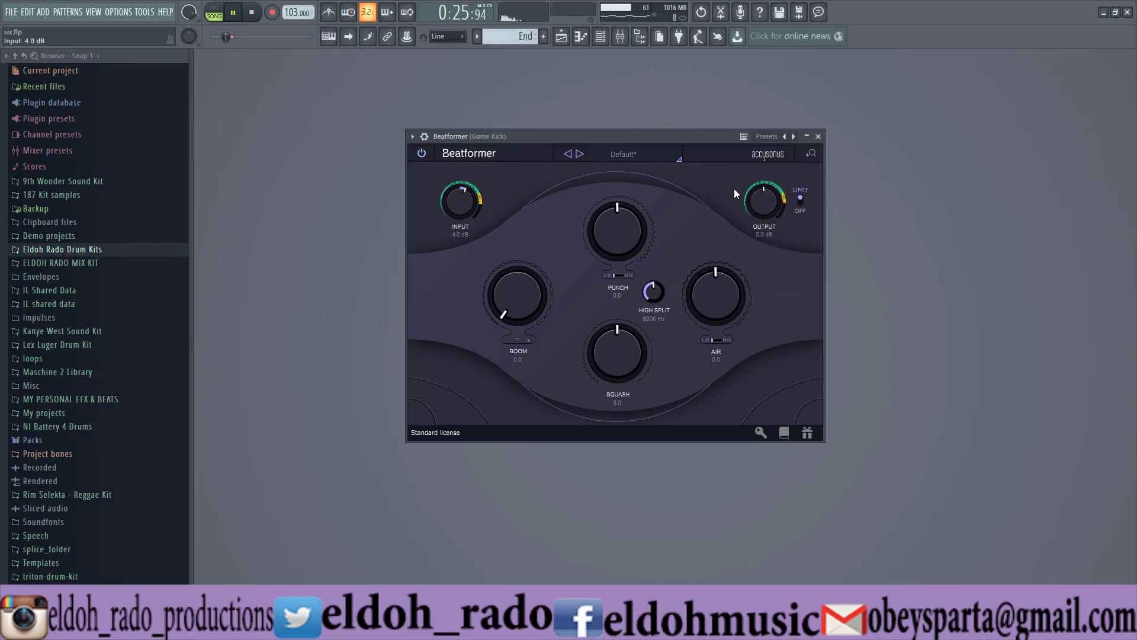
drag(763, 200, 763, 229)
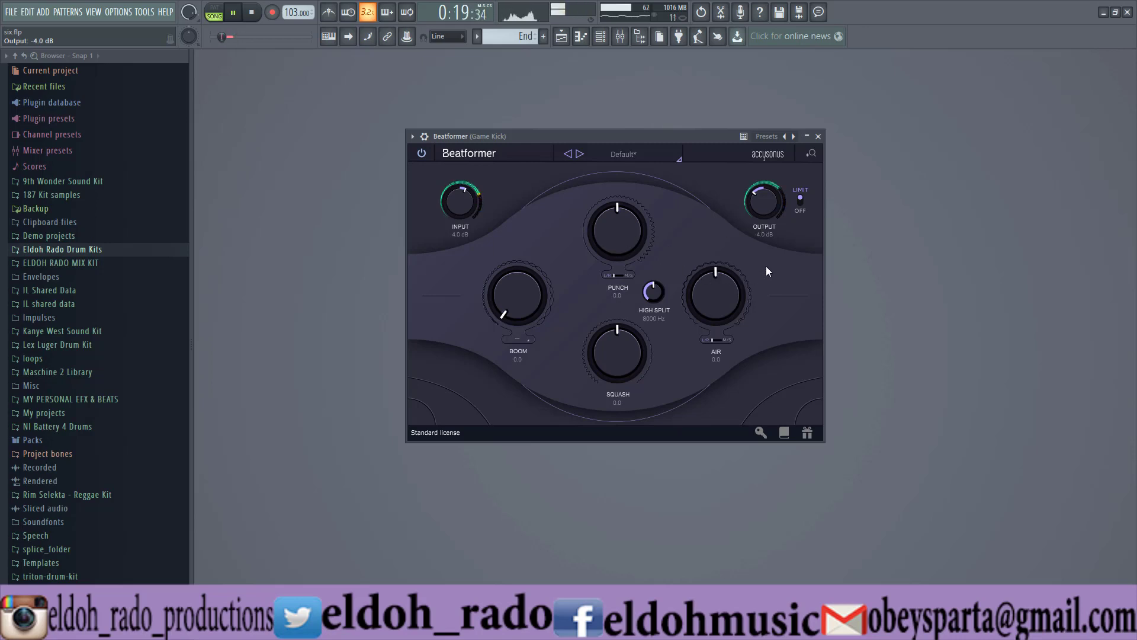
Compare Beatformer's output limiter on and off during playback, leave it off and stop the song
click(800, 197)
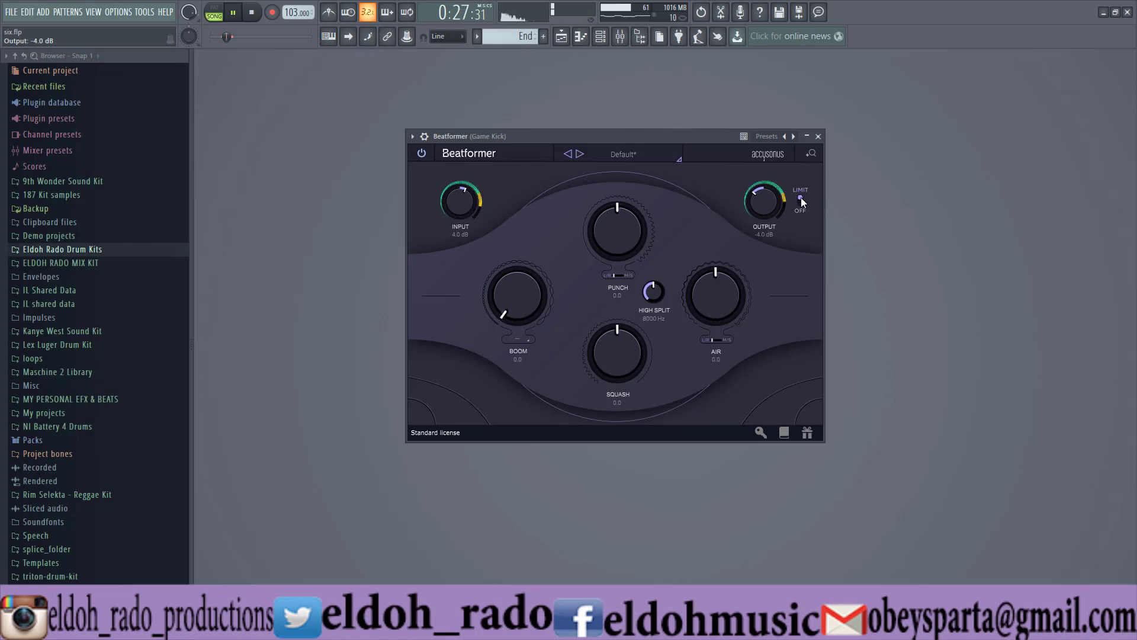
click(801, 198)
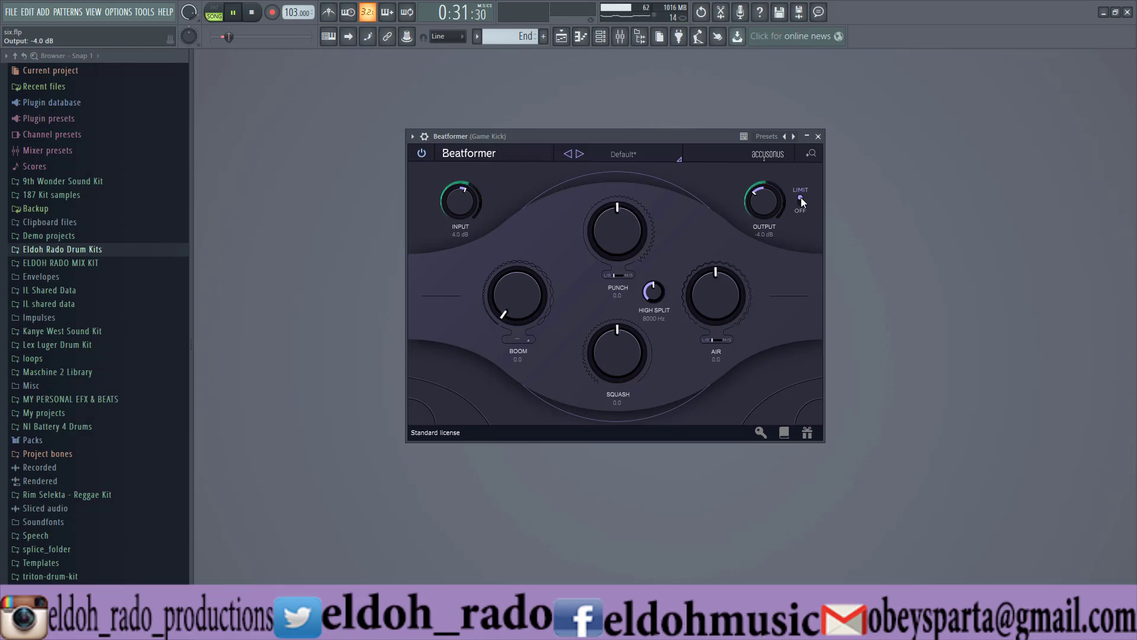
key(space)
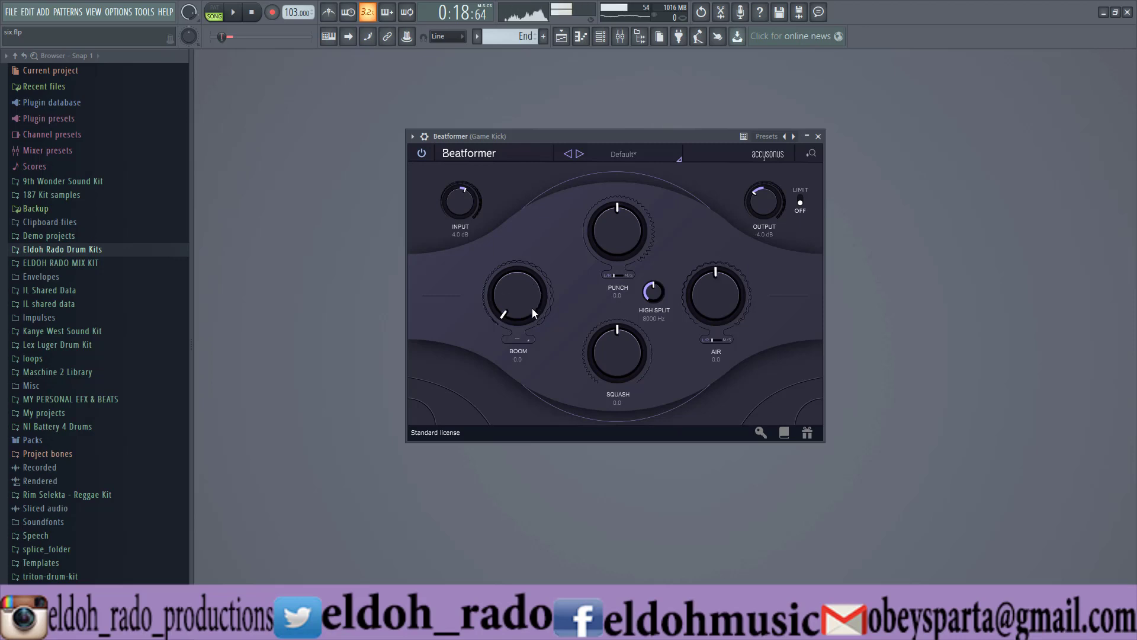
Play the song and raise Beatformer's Boom amount to 3.3, comparing it against the bypassed kick
key(space)
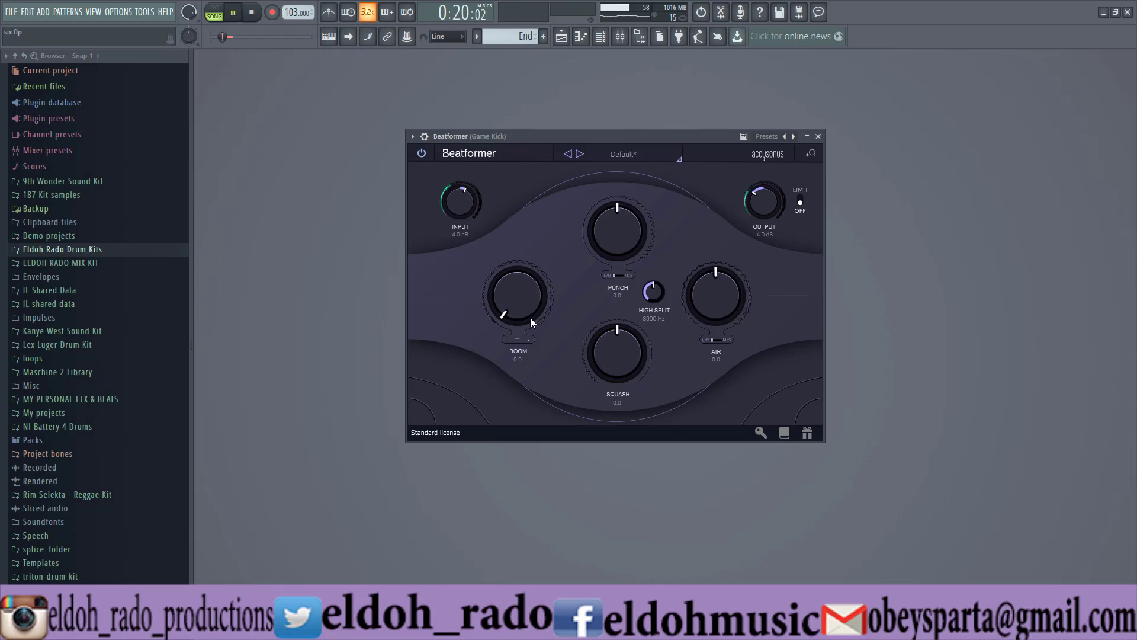
drag(531, 317, 543, 264)
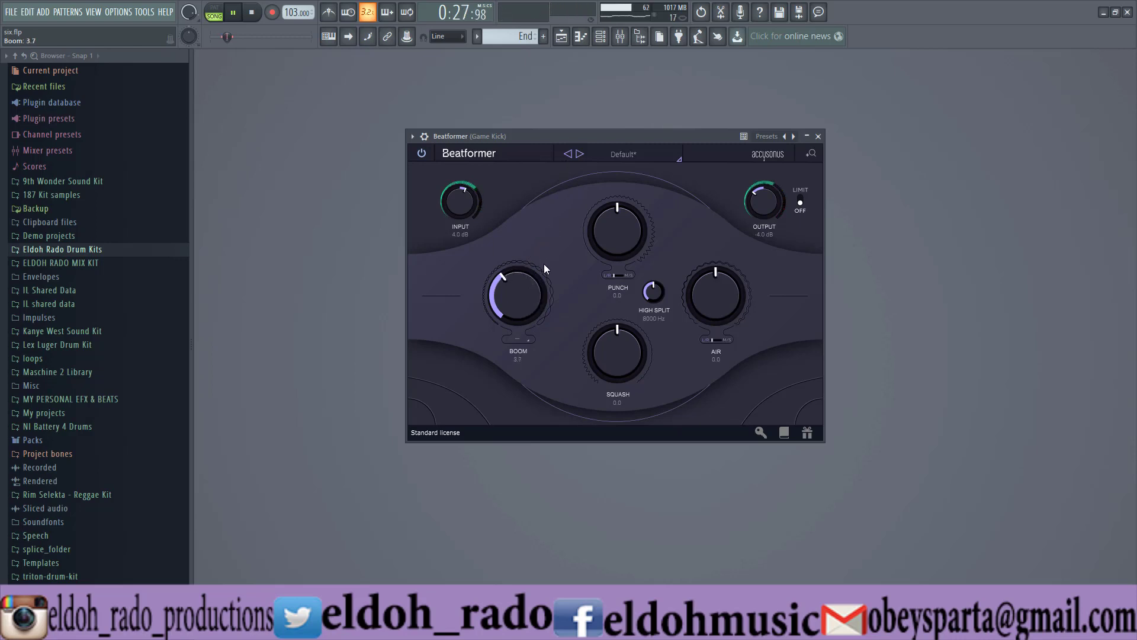
click(422, 154)
click(422, 153)
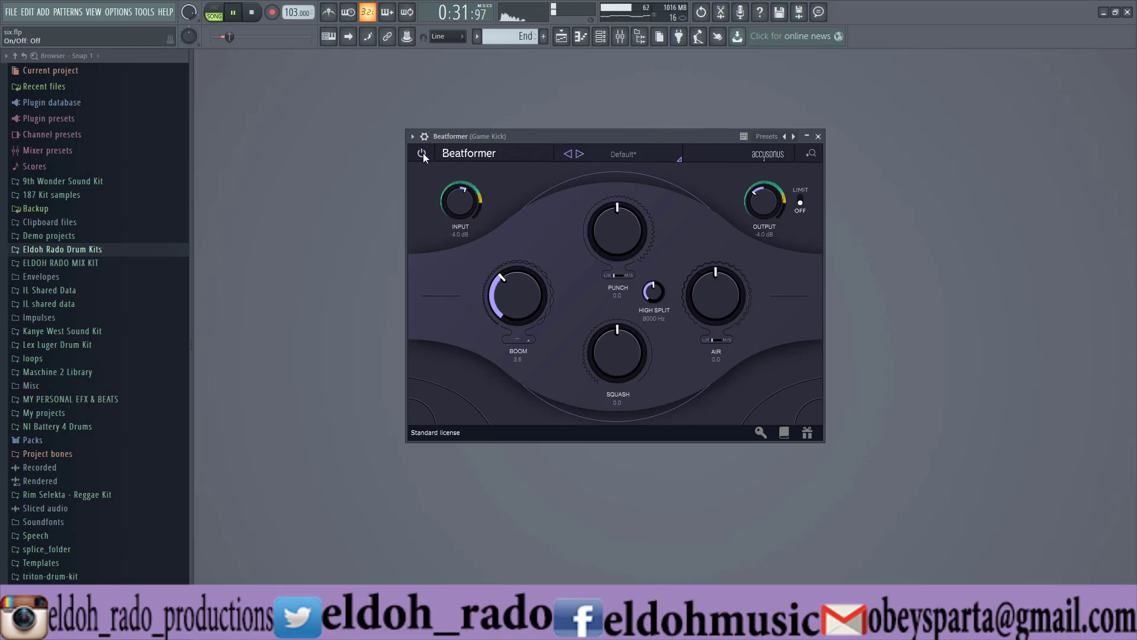
drag(502, 291, 502, 293)
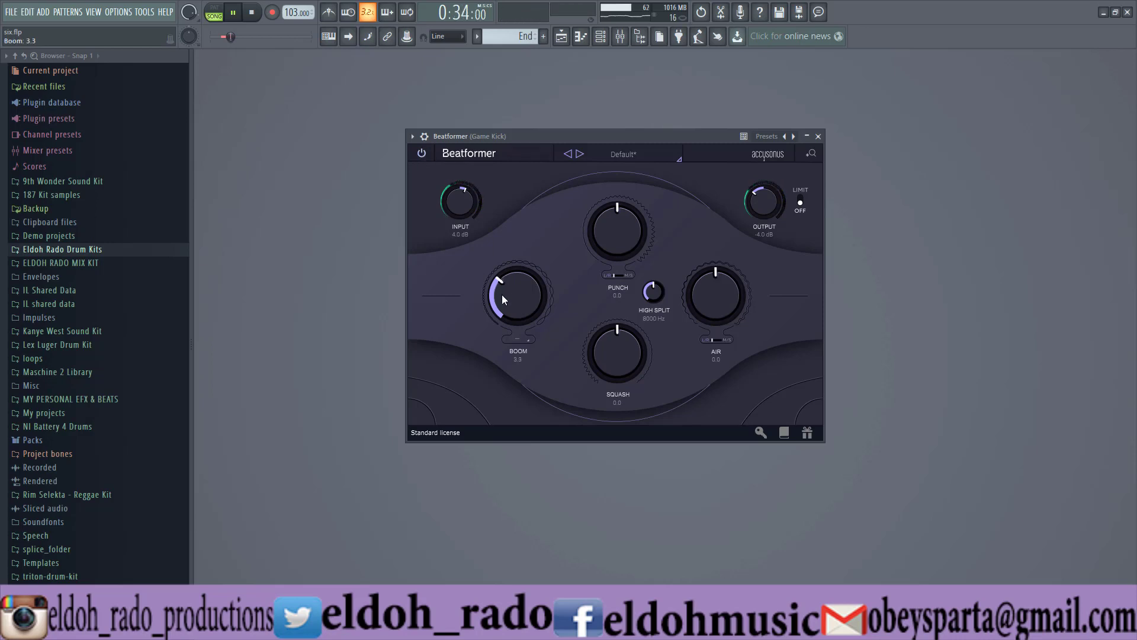
During playback, try Boom notes B1 and C2, settle on A#1 and set the Boom amount to 3.1
click(528, 340)
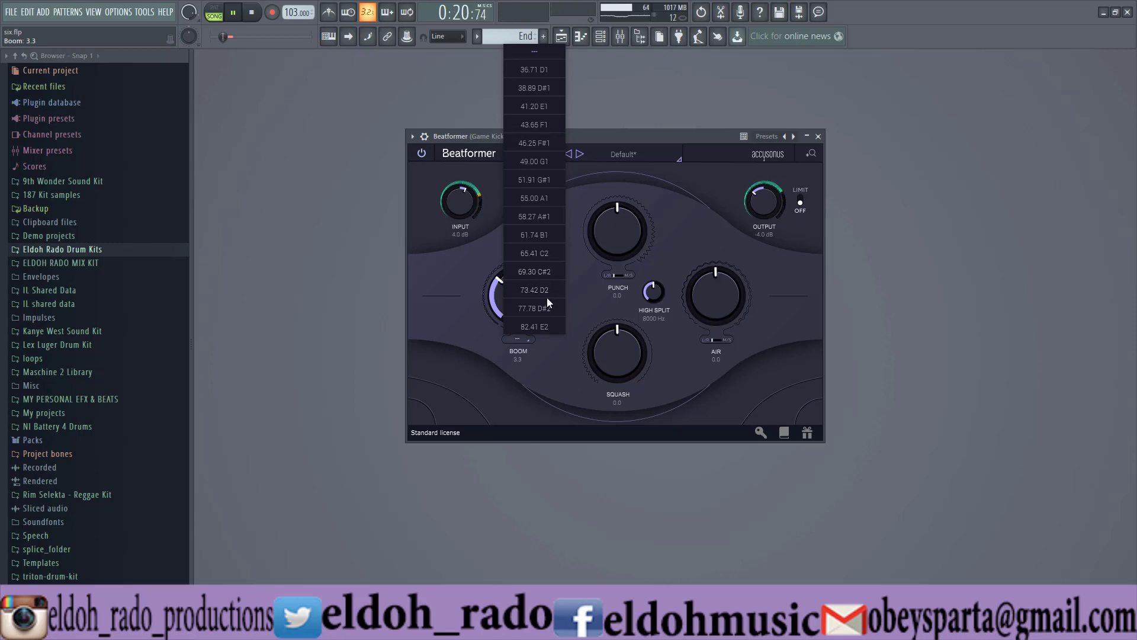
click(547, 238)
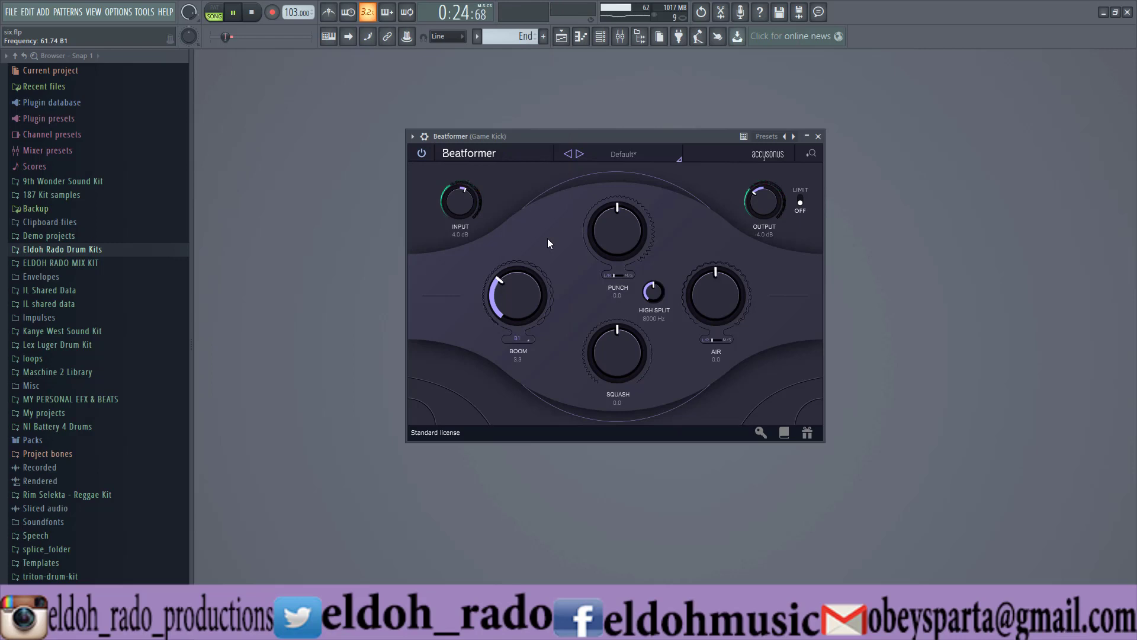
click(524, 339)
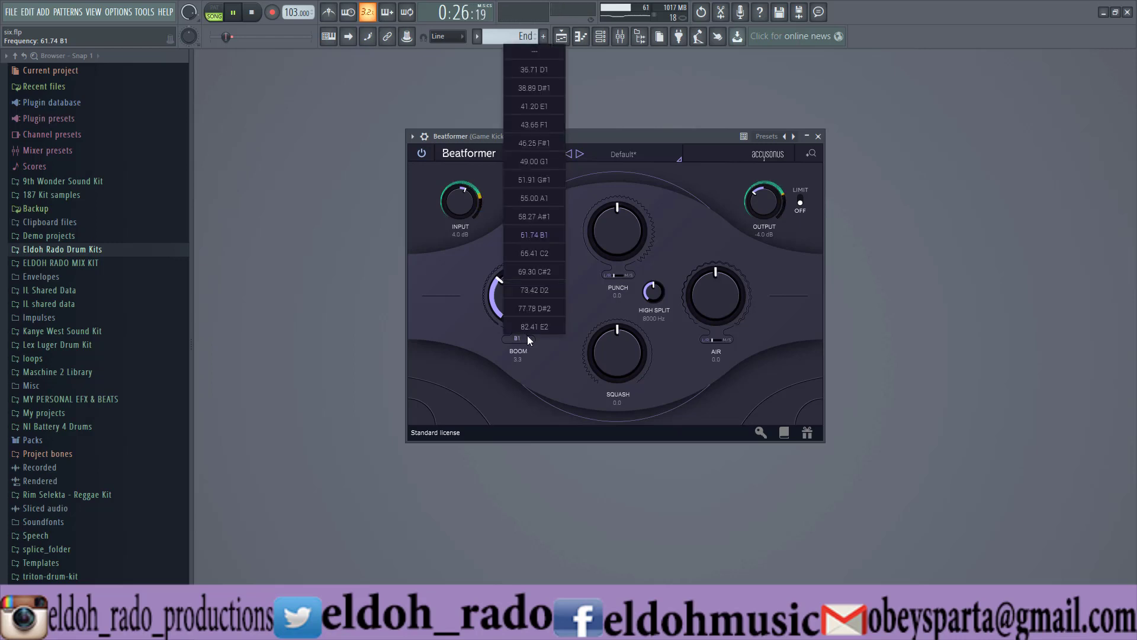
click(541, 255)
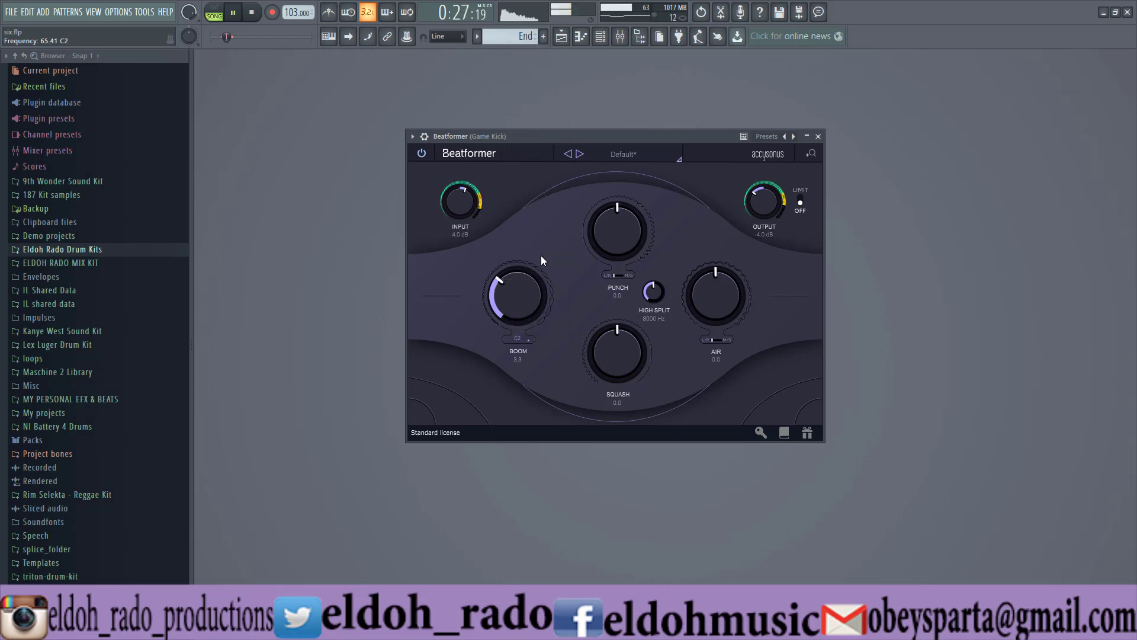
click(532, 339)
click(542, 216)
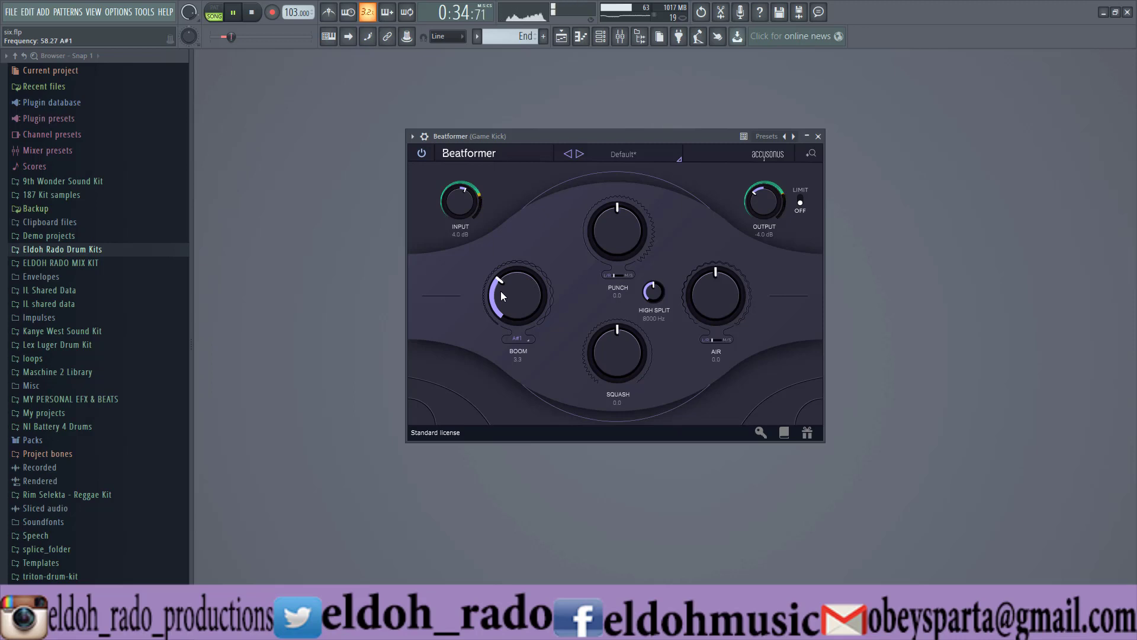
drag(500, 290, 500, 294)
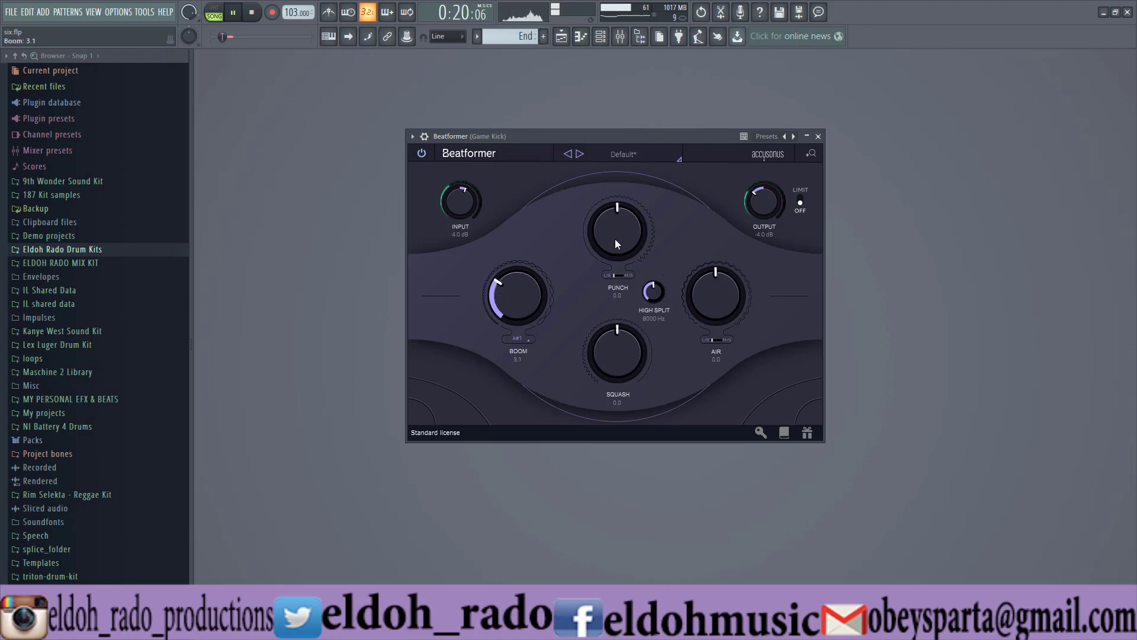
Raise Punch to 1.8 during playback while checking the Game Kick track's level in the mixer, and stop the song
drag(615, 246, 620, 223)
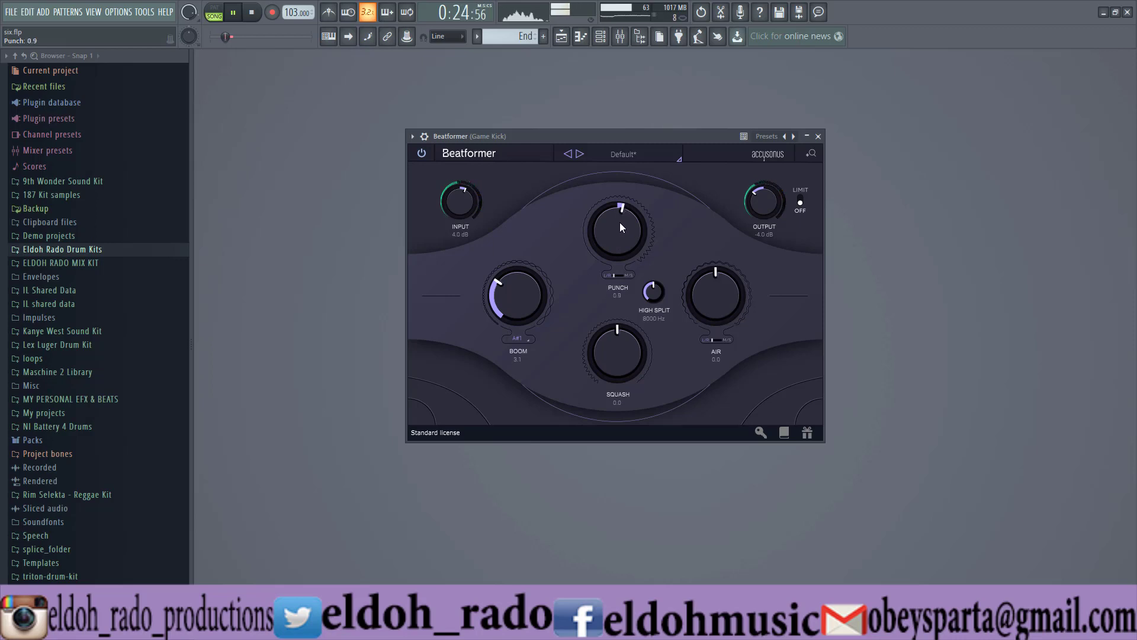
click(620, 38)
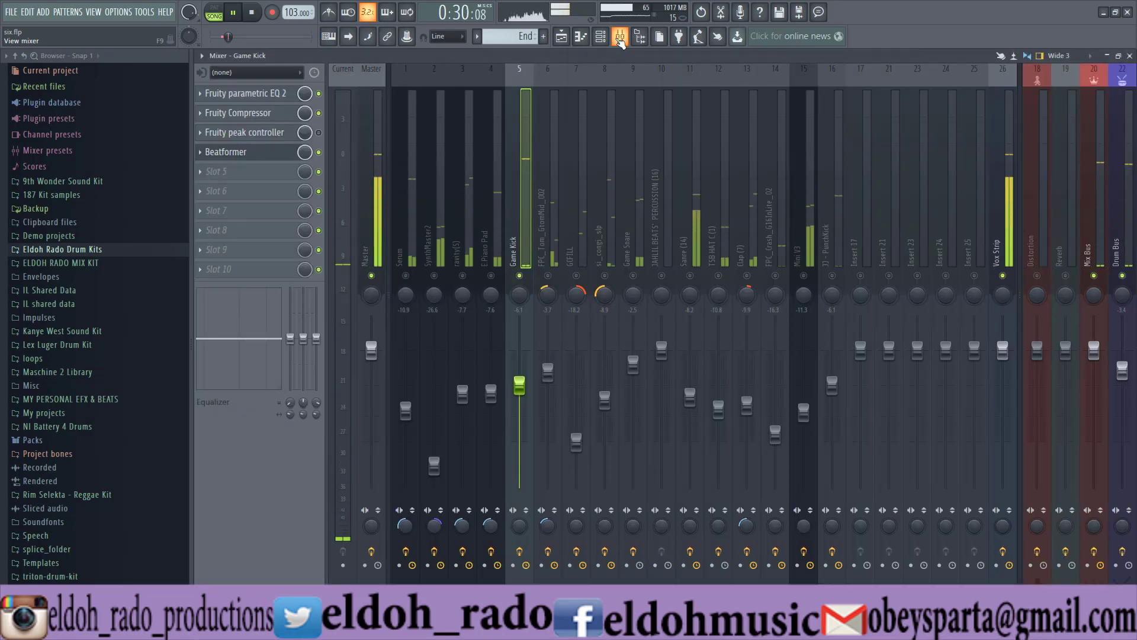
click(620, 38)
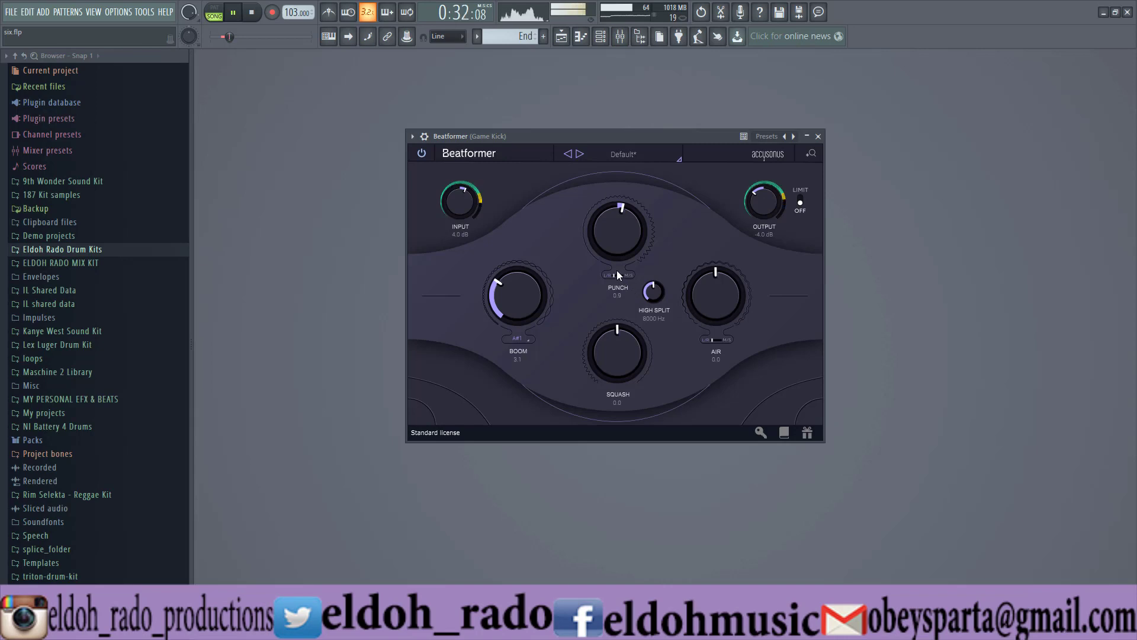
drag(616, 268, 618, 239)
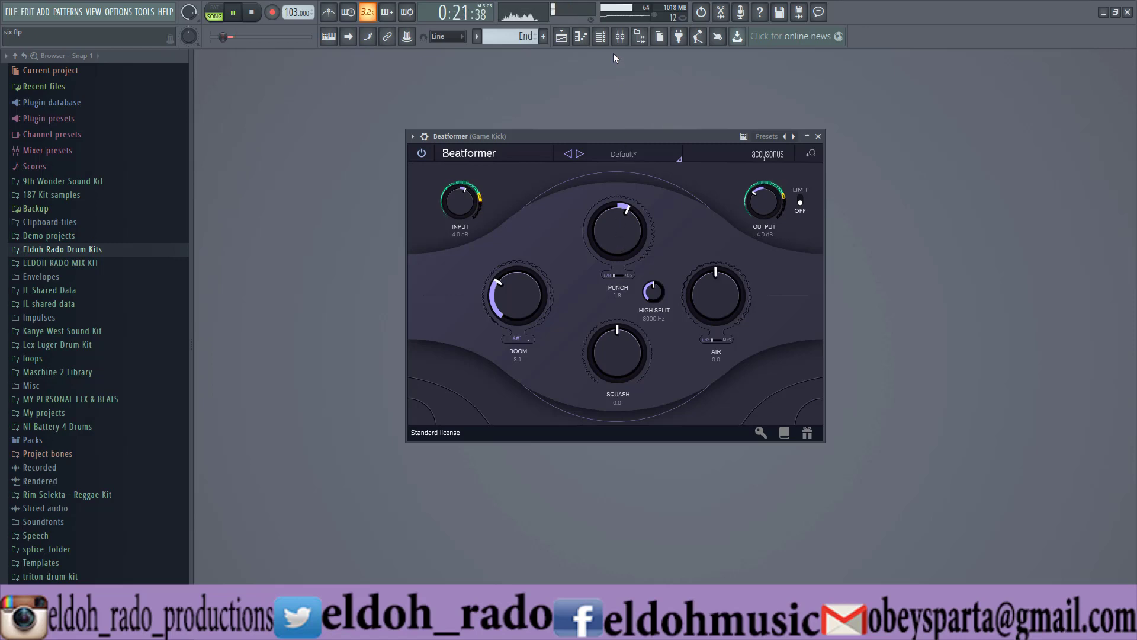
key(space)
click(620, 36)
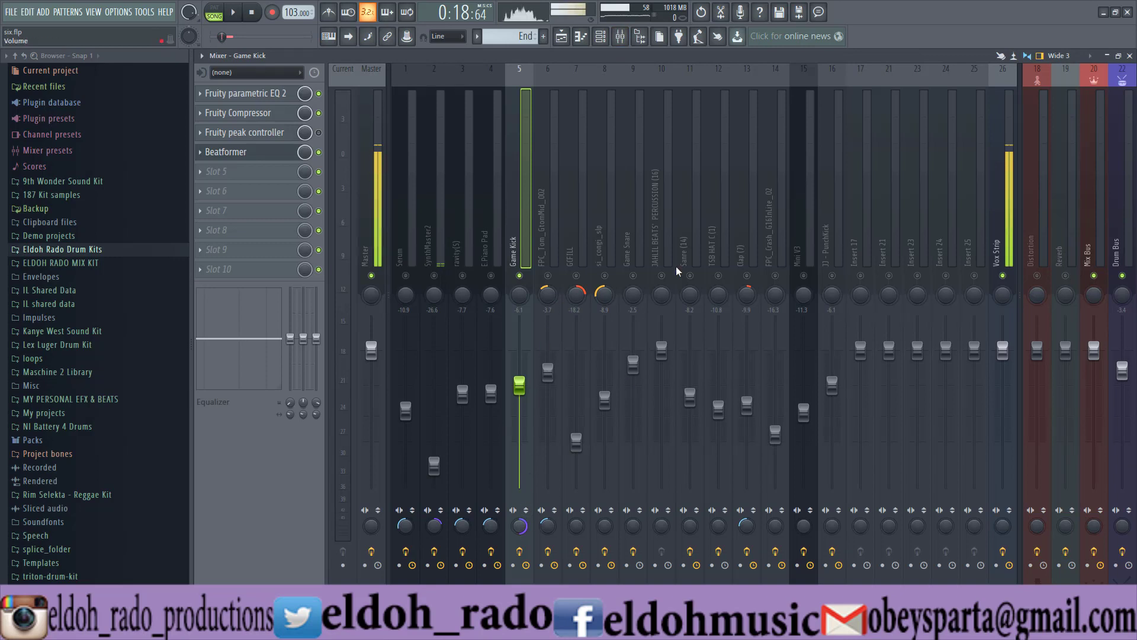
click(620, 36)
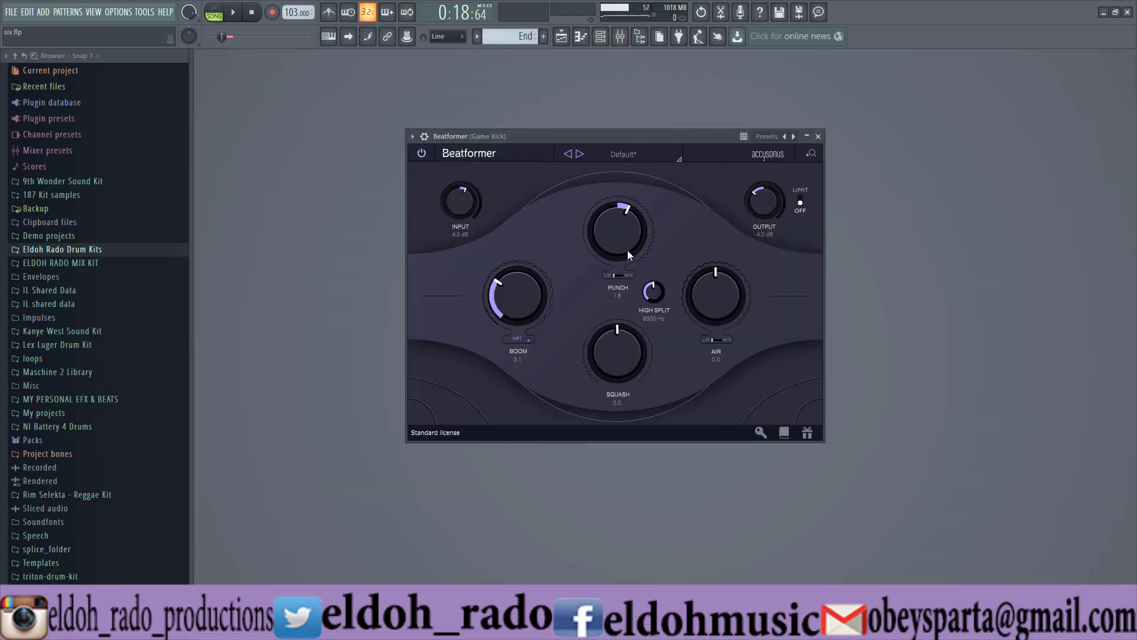
Play the song with Punch switched to its other mode, raise Punch to 3.2 and stop playback
key(space)
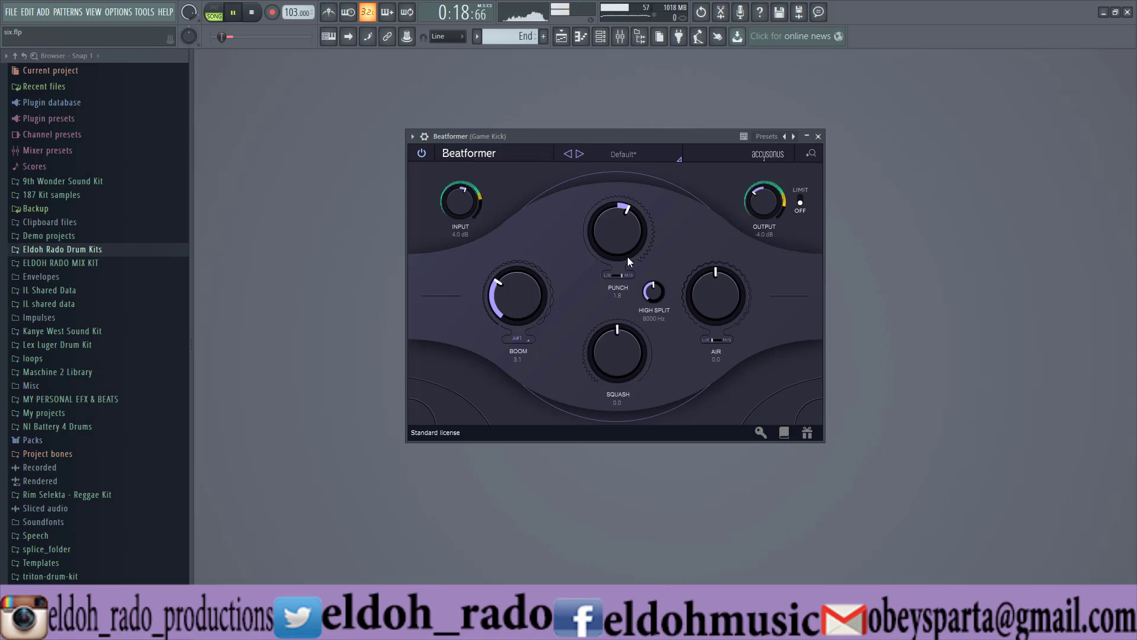
drag(623, 233, 623, 277)
click(623, 277)
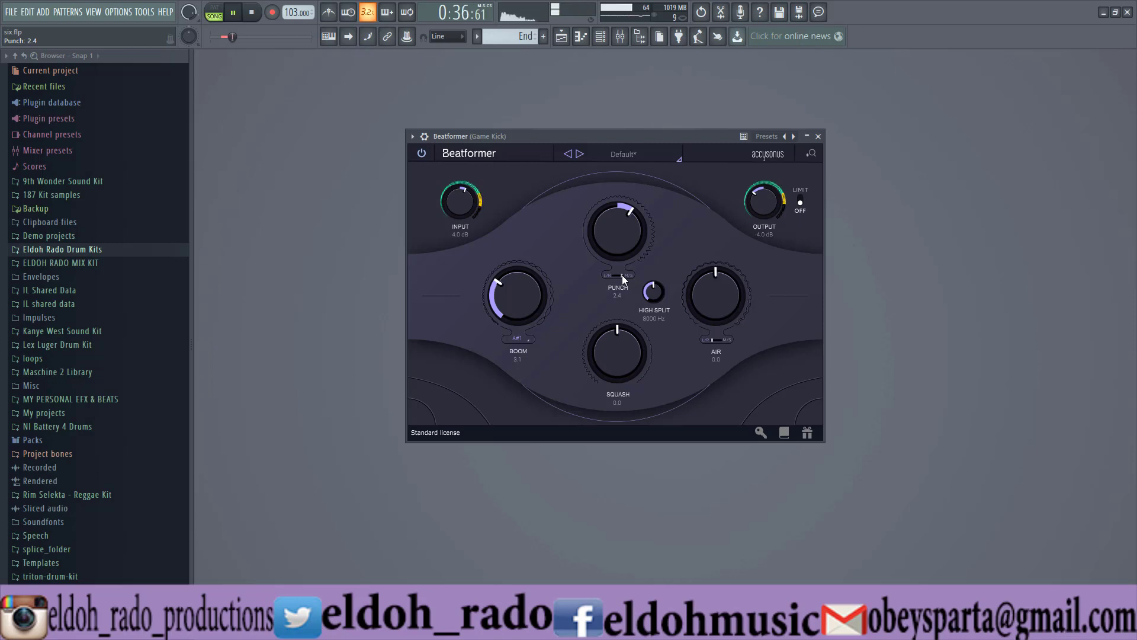
drag(623, 279, 614, 246)
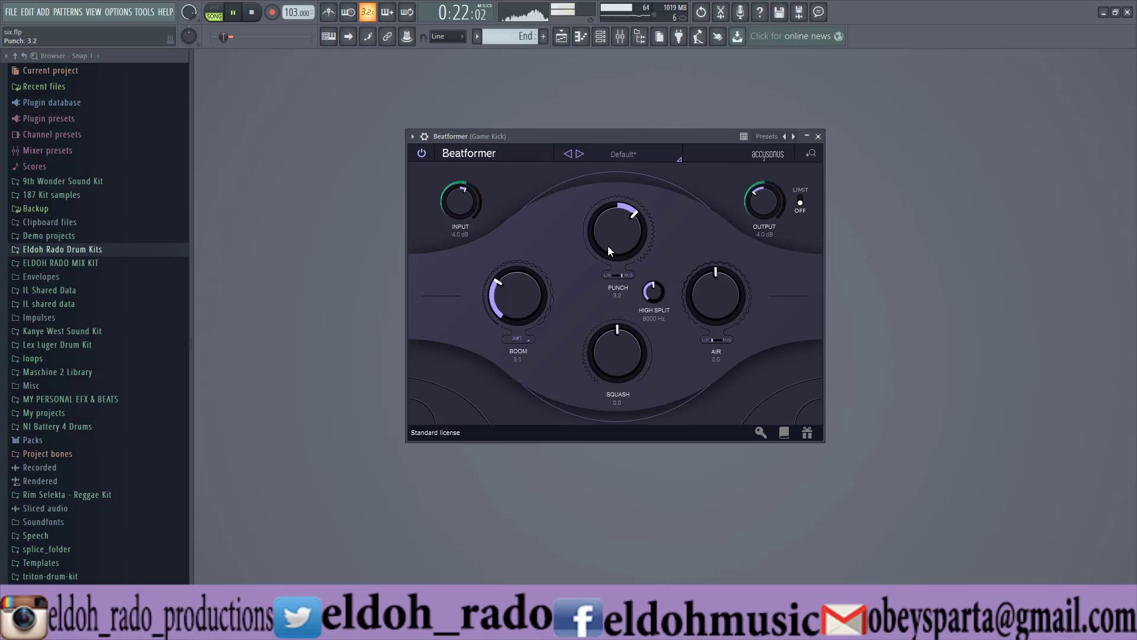
key(space)
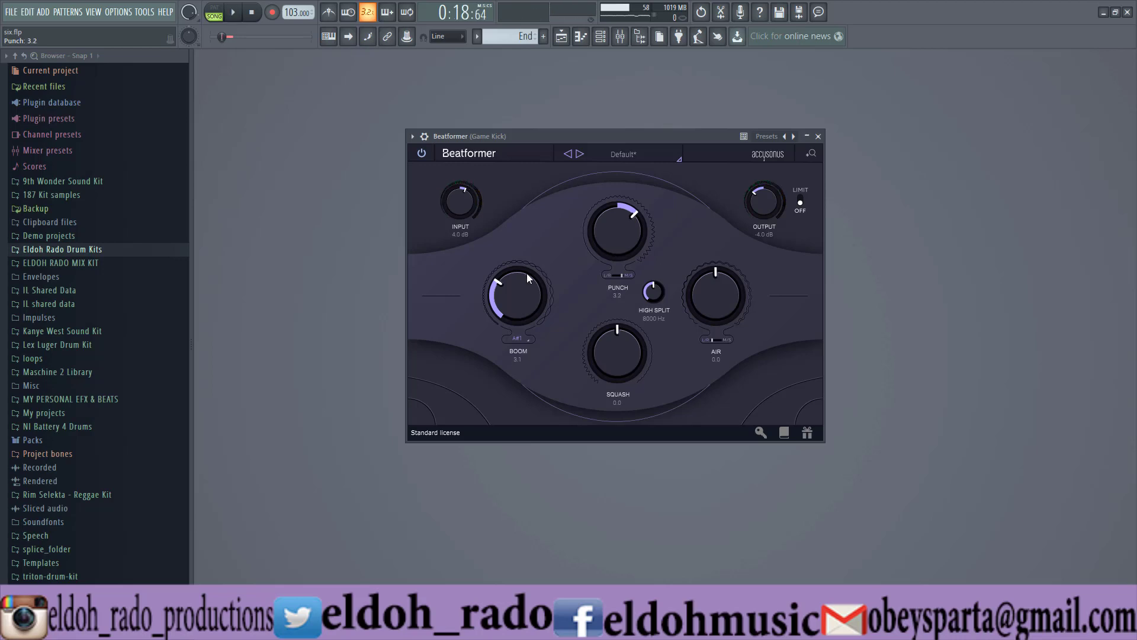
Play the song, compare the kick with Beatformer off and on, and fine-tune the Boom amount to 3.3
key(space)
click(424, 155)
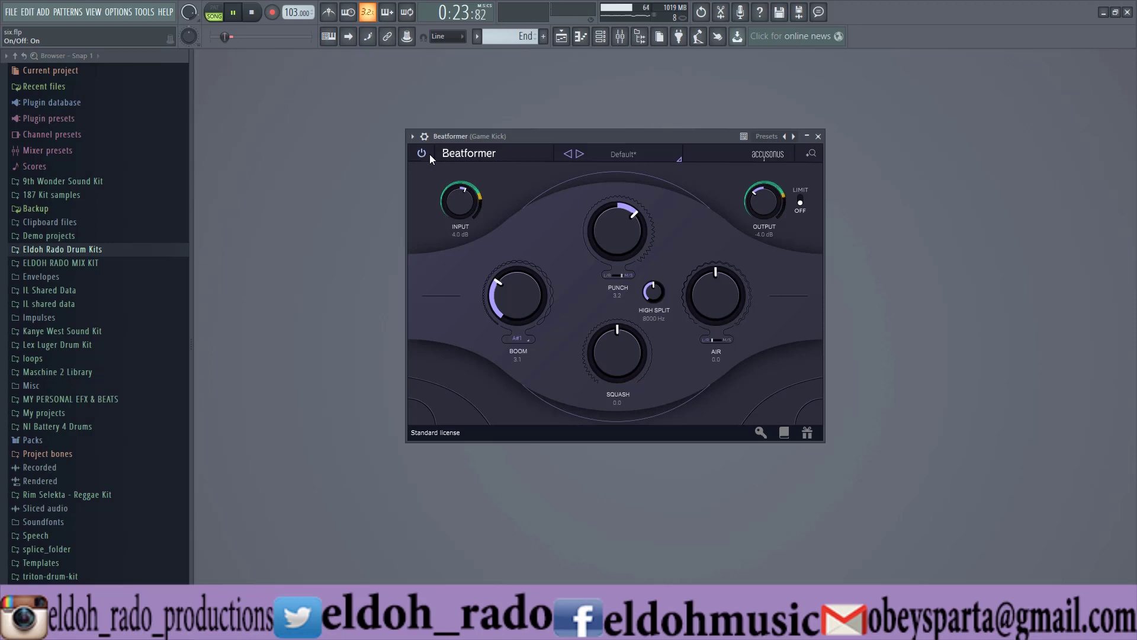
drag(506, 280, 507, 279)
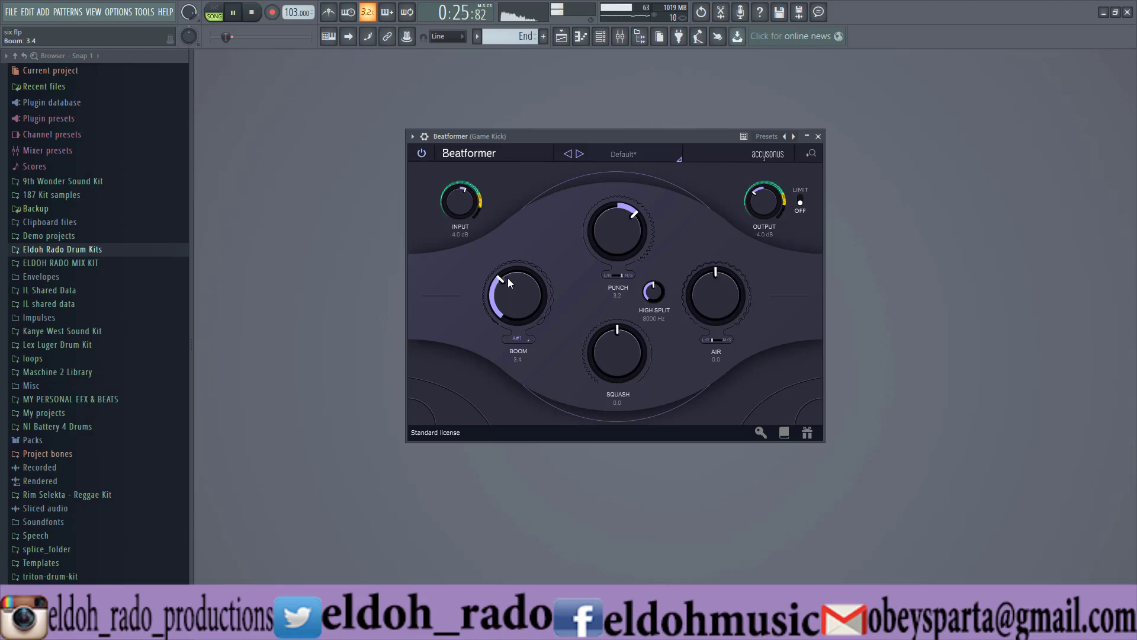
Play the song, lower Squash to -3.2 and stop playback
key(space)
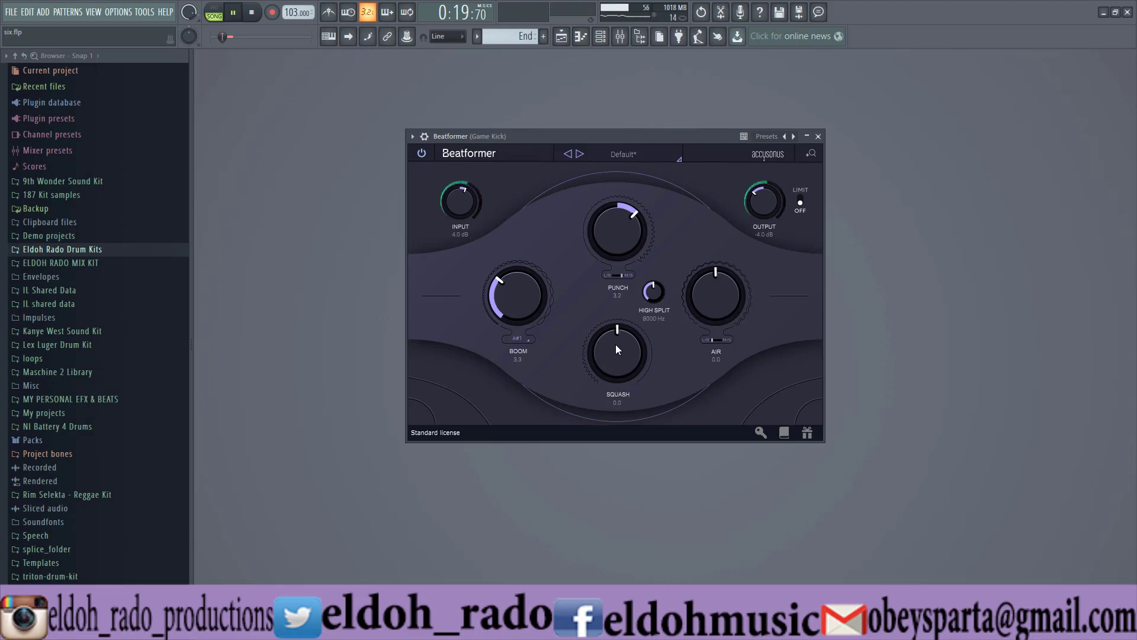
mouse_move(613, 346)
mouse_down()
mouse_move(625, 289)
mouse_move(614, 403)
mouse_move(617, 348)
mouse_up()
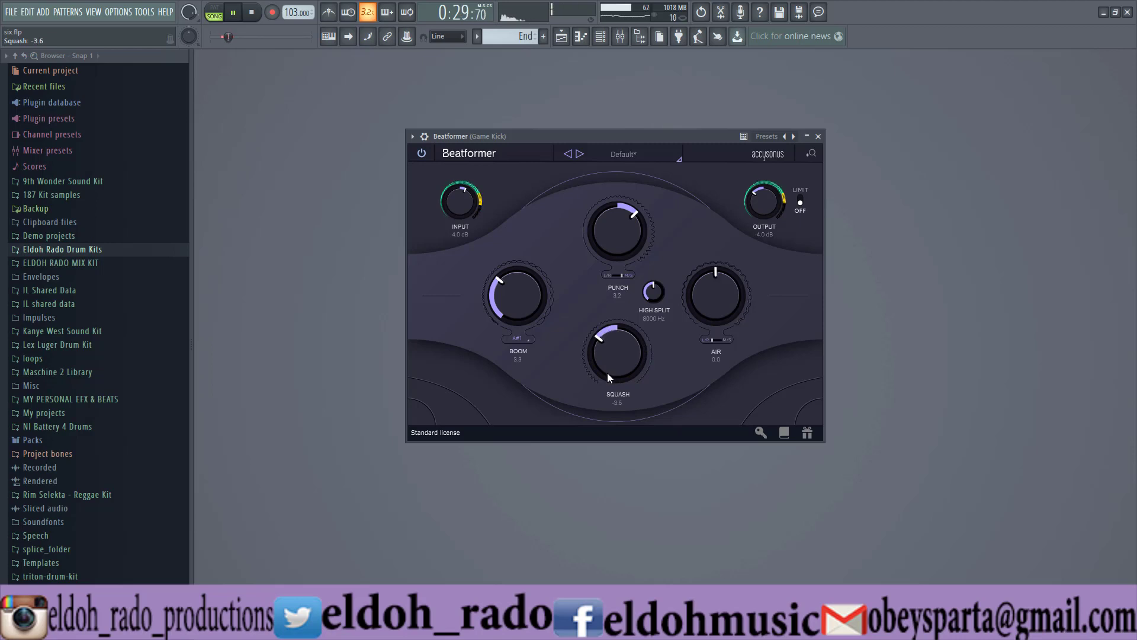
mouse_move(606, 372)
mouse_down()
mouse_move(630, 305)
mouse_move(612, 372)
mouse_up()
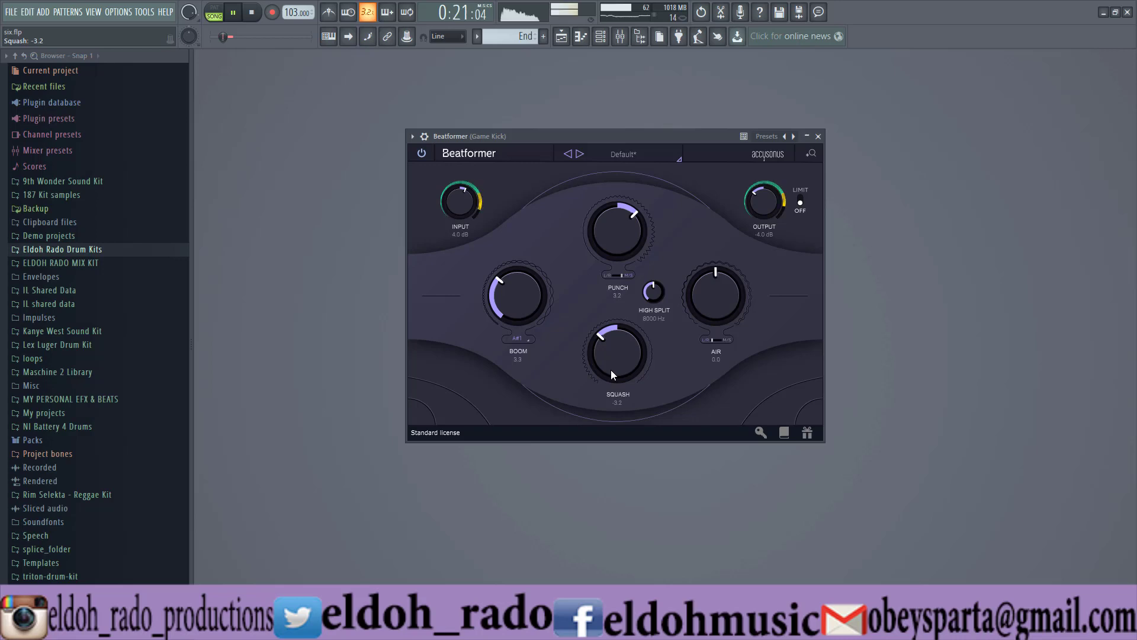
key(space)
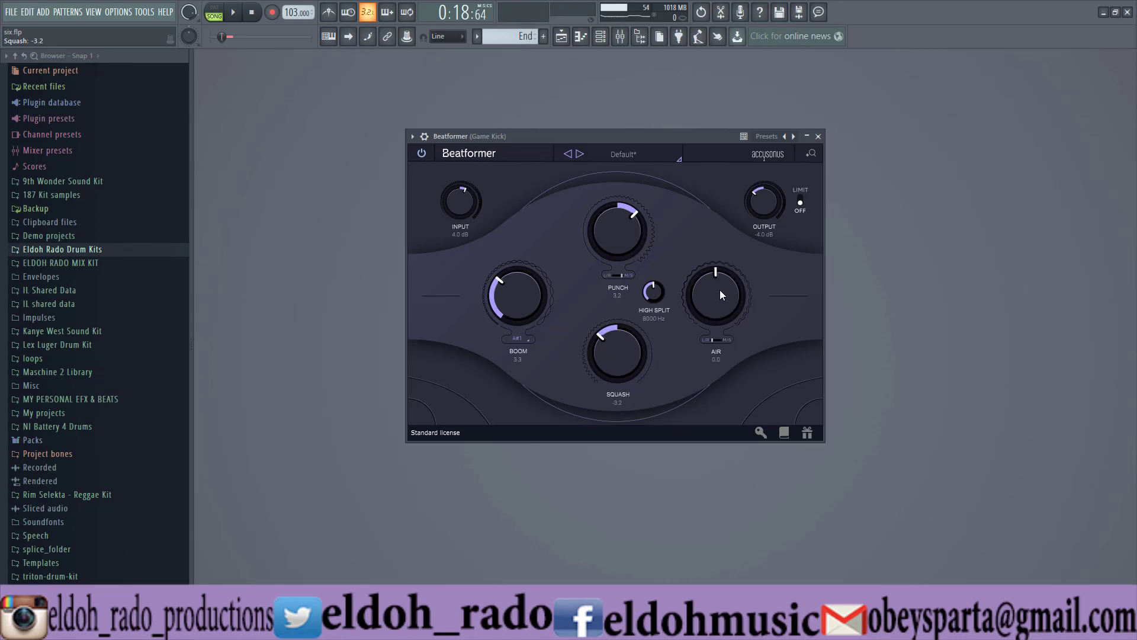
During playback, try Air at 3.0, switch Air to its other mode and set the amount to -2.5
key(space)
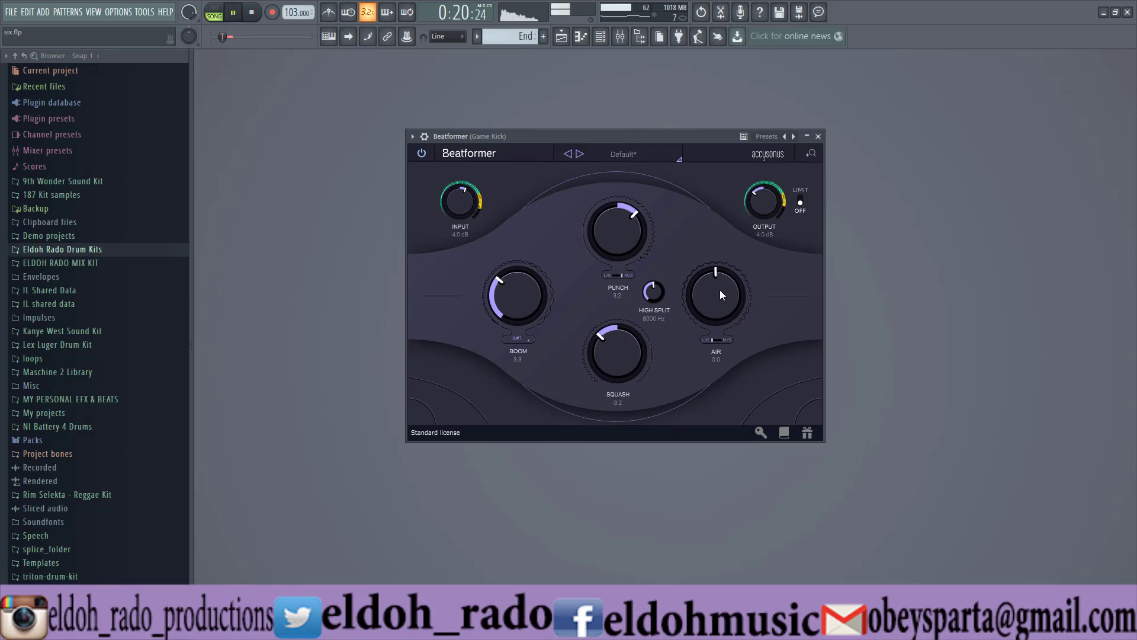
drag(719, 290, 740, 269)
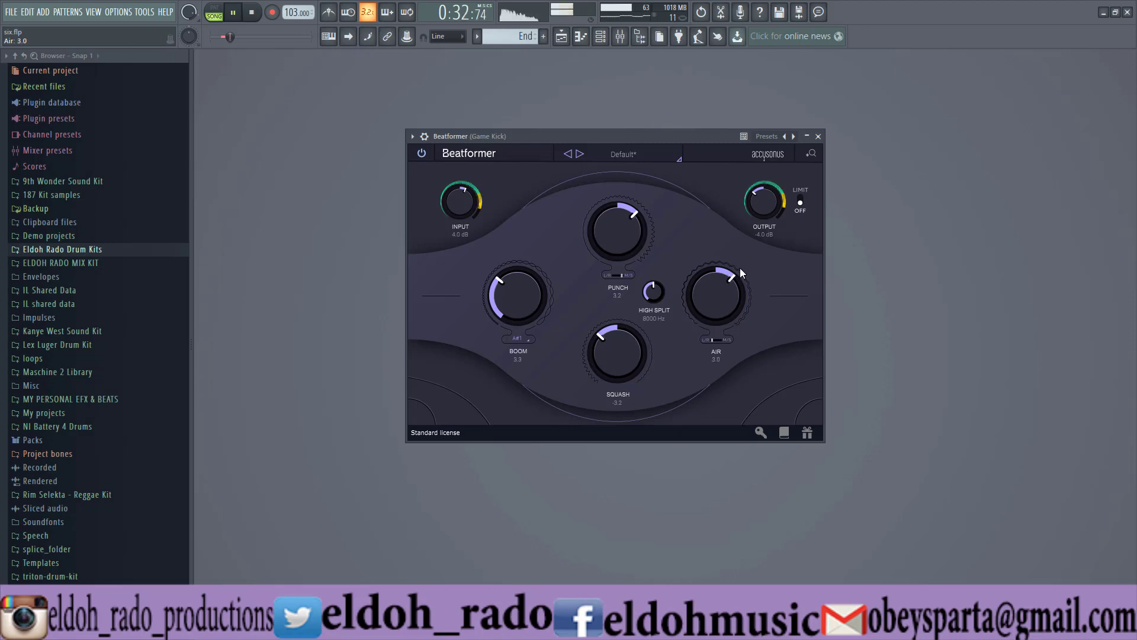
key(space)
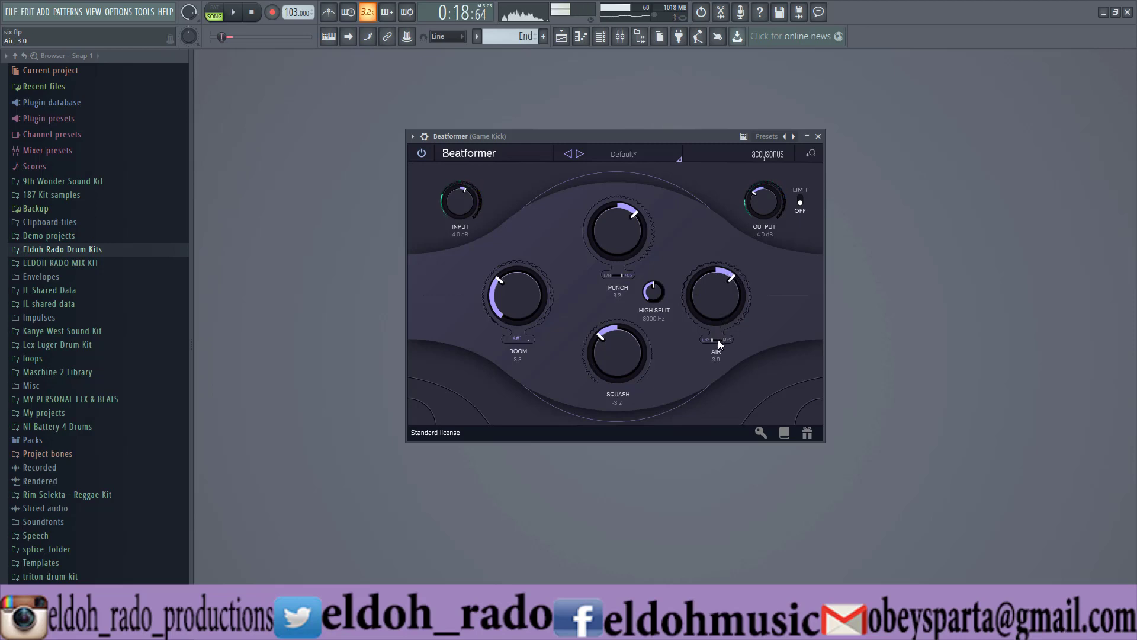
key(space)
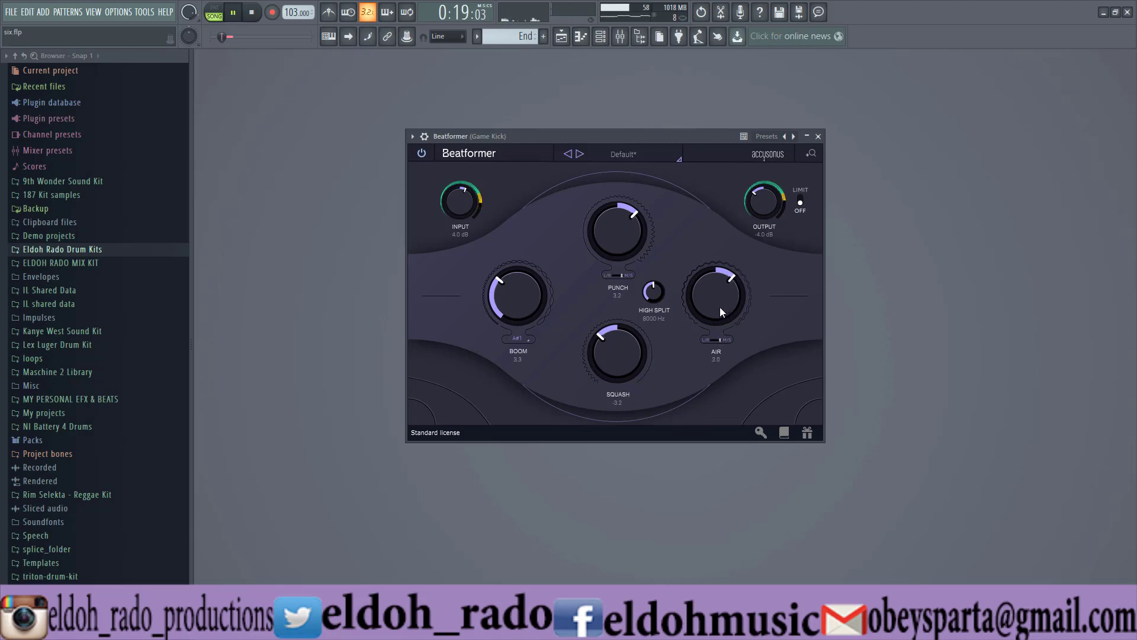
drag(719, 307, 727, 347)
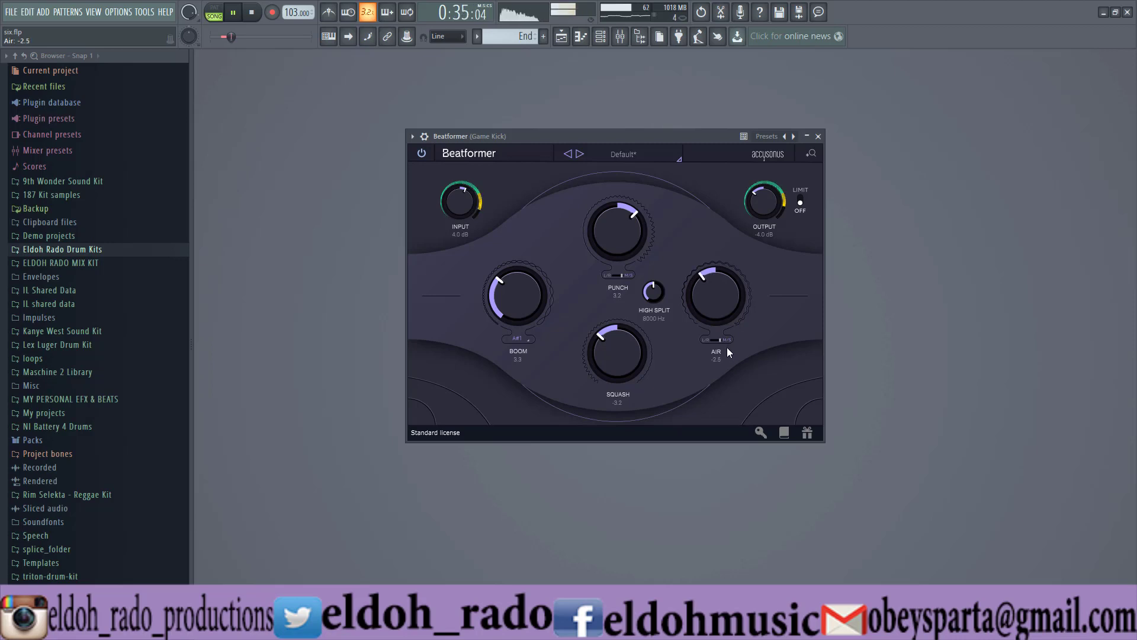
Compare the playing kick with Beatformer off and on, leave it on and set the Boom amount to 3.1
click(421, 153)
click(421, 154)
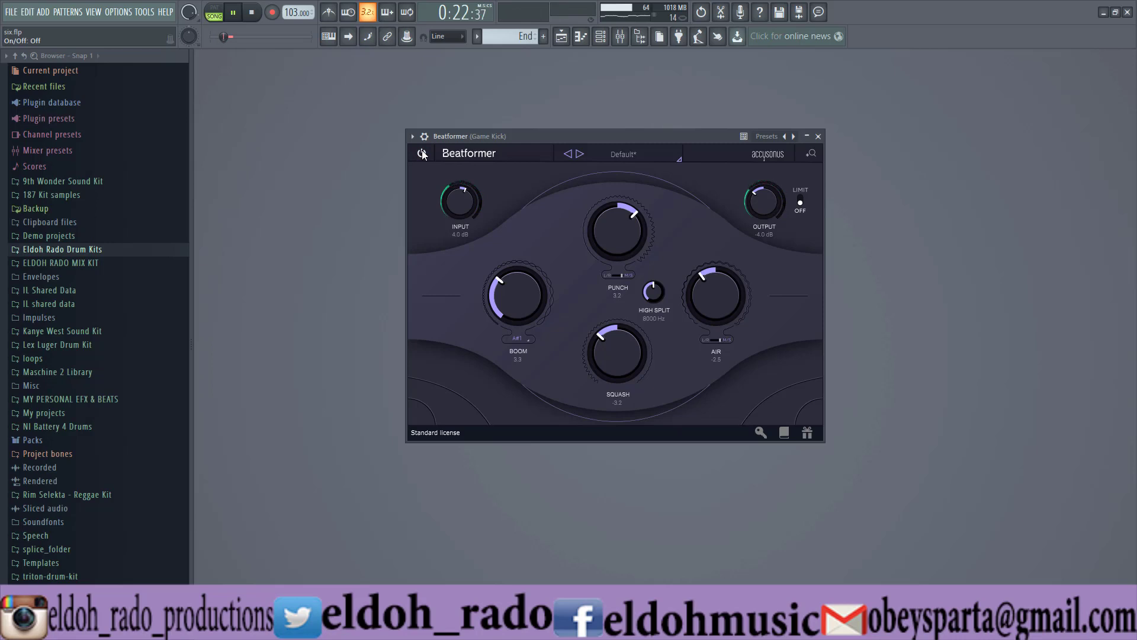
click(422, 151)
drag(528, 275, 521, 290)
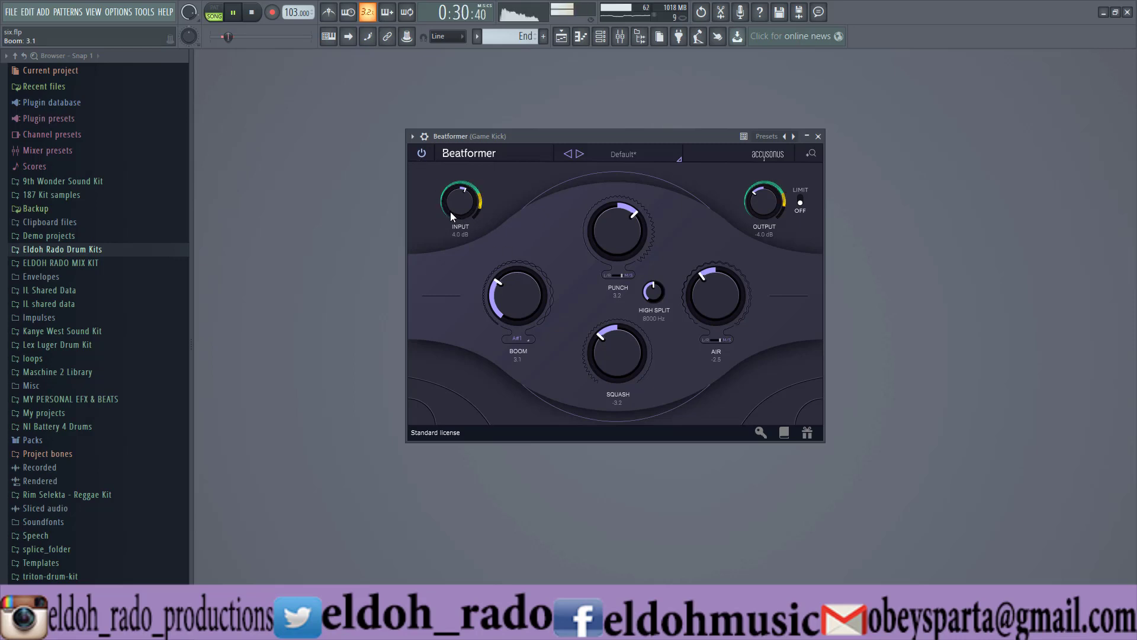
Bypass Beatformer once more to check the kick, stop the song and leave the plugin on
click(424, 154)
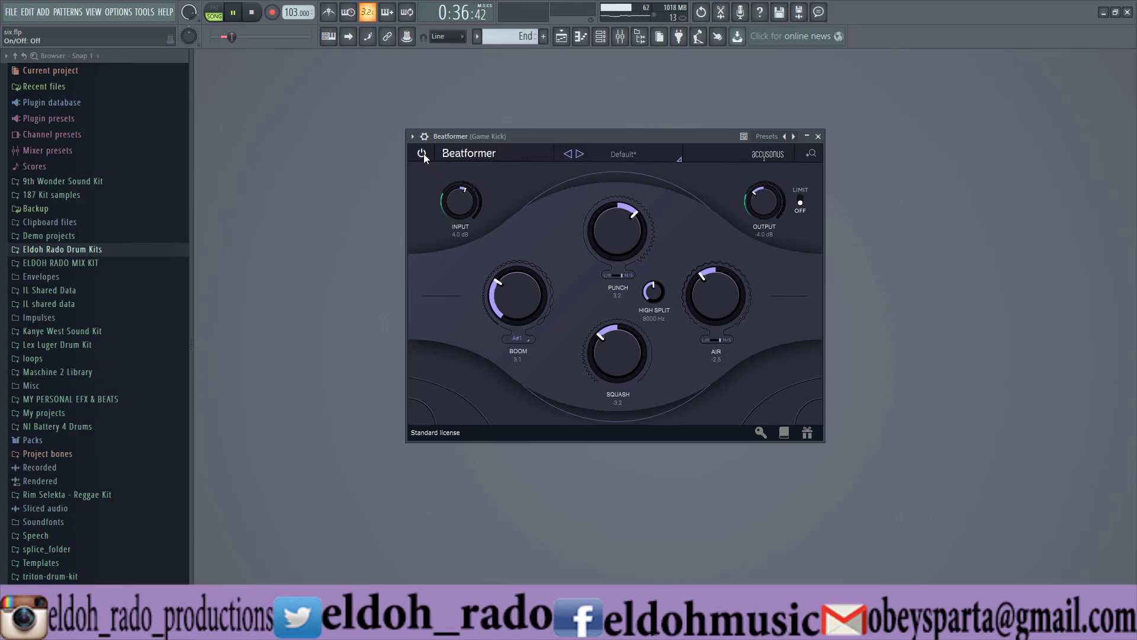
click(424, 154)
key(space)
click(424, 154)
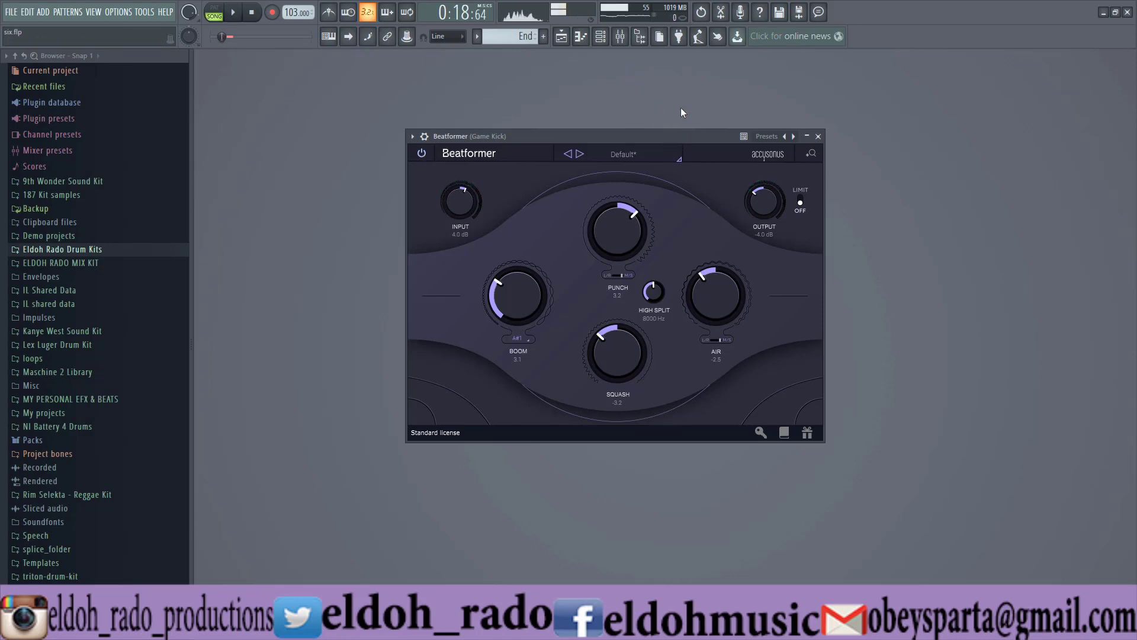
Unsolo the Game Kick track in the mixer so that all tracks are active, and close the mixer
click(620, 38)
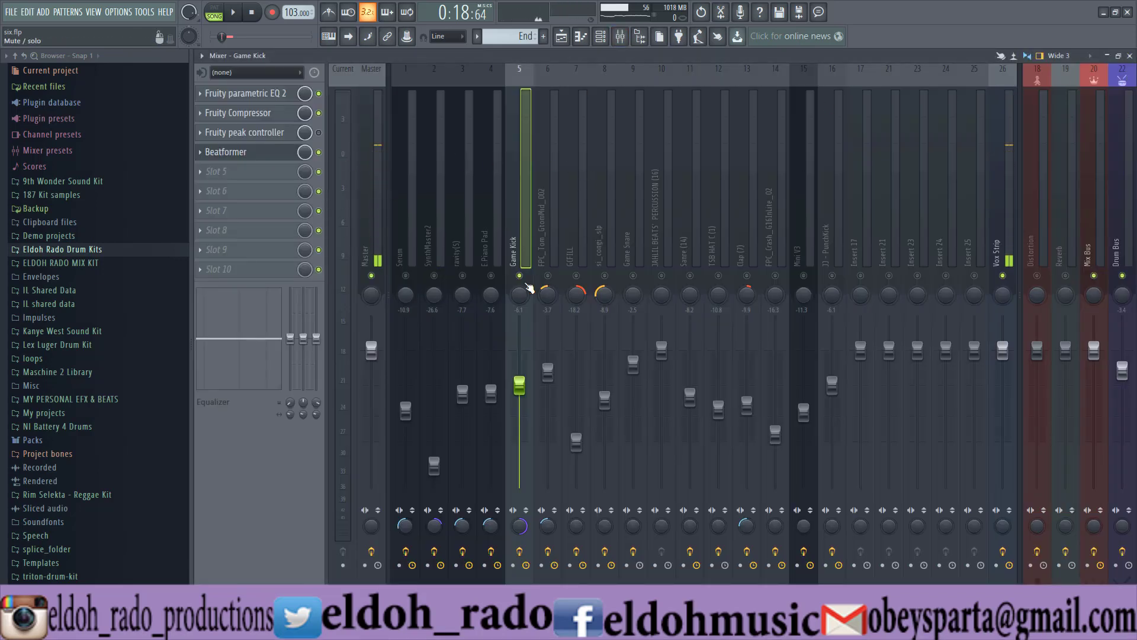
right_click(519, 276)
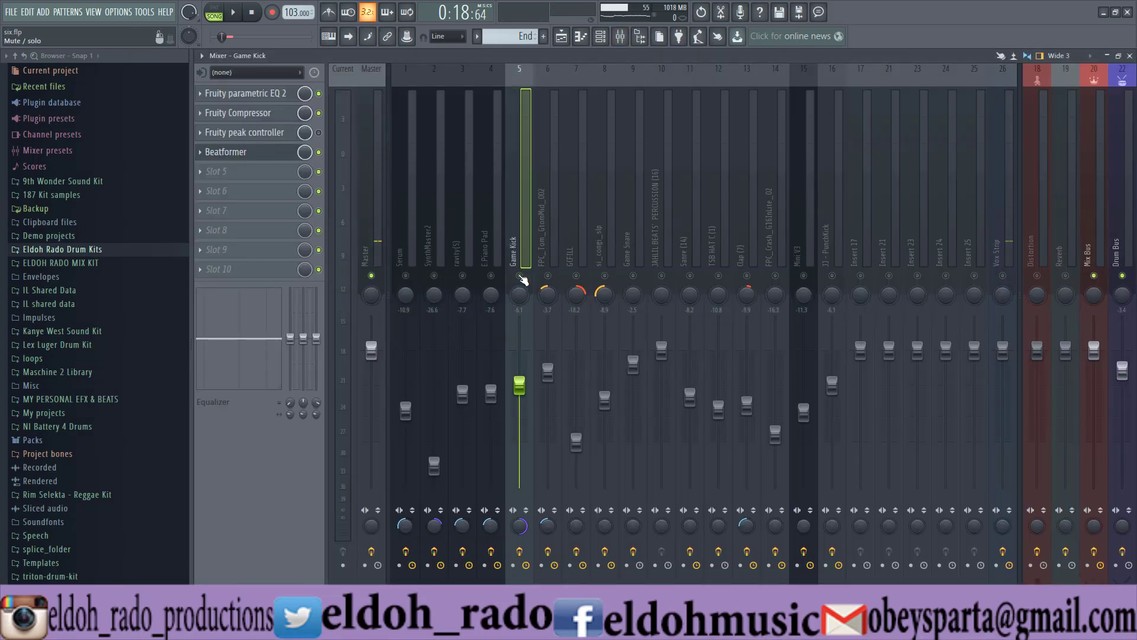
right_click(520, 276)
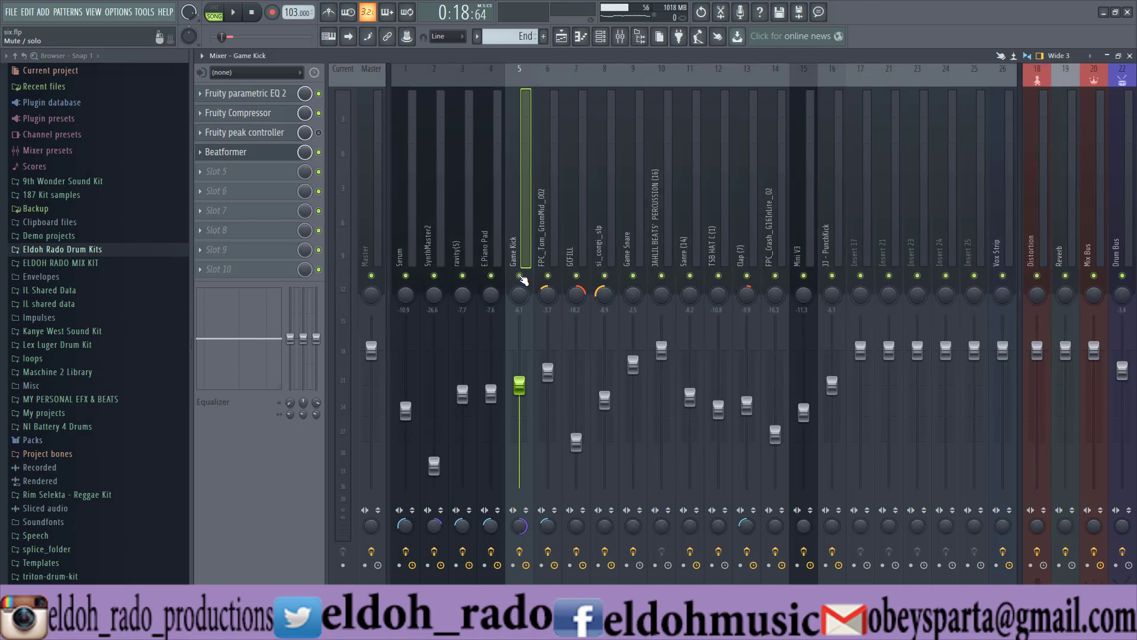
click(1130, 56)
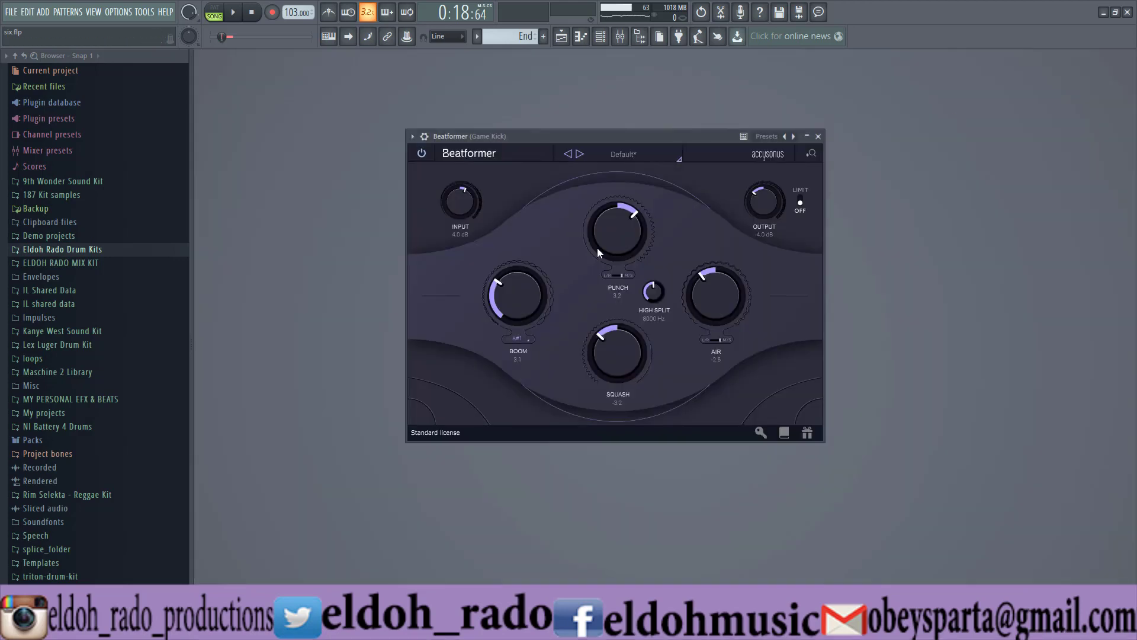
Play the full mix with Beatformer bypassed, compare it with the plugin on, and stop the song with Beatformer left on
click(424, 154)
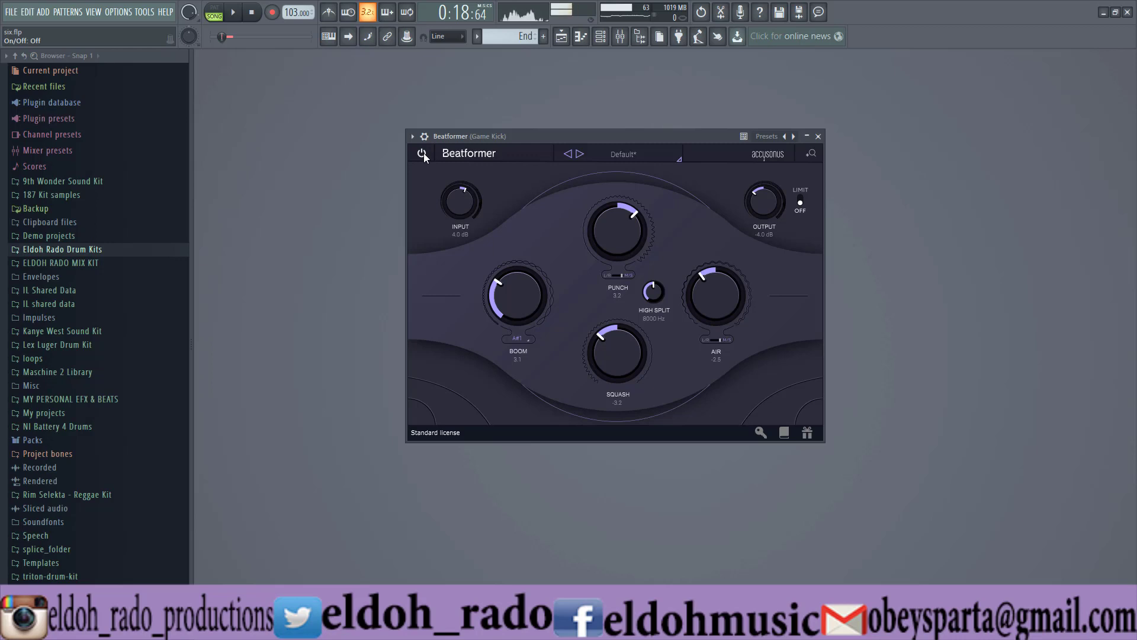
click(233, 12)
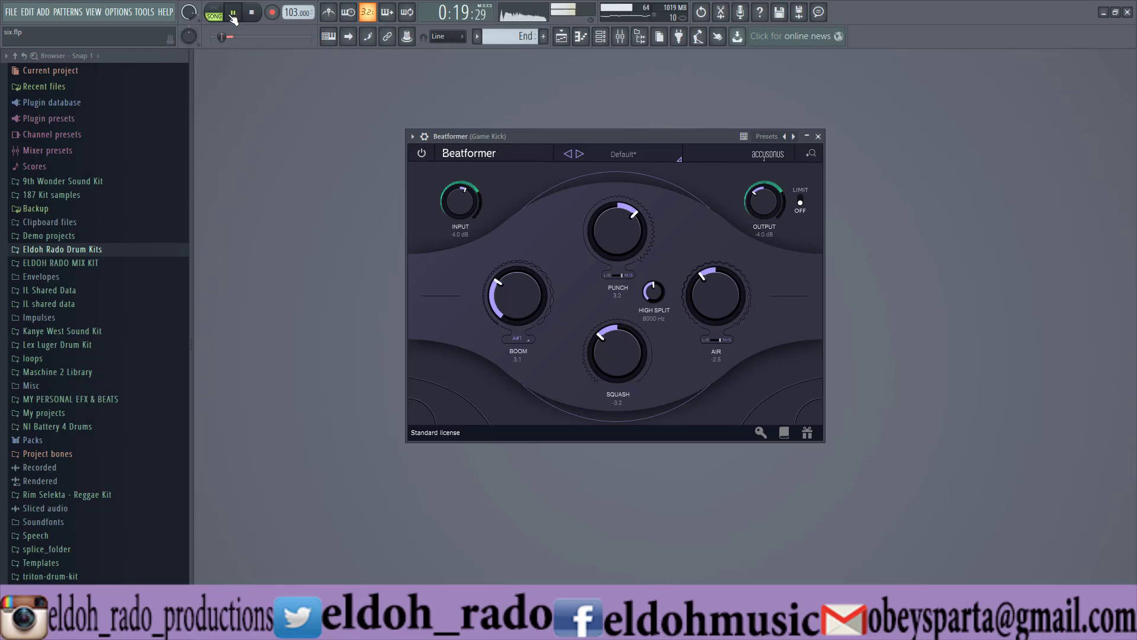
click(422, 152)
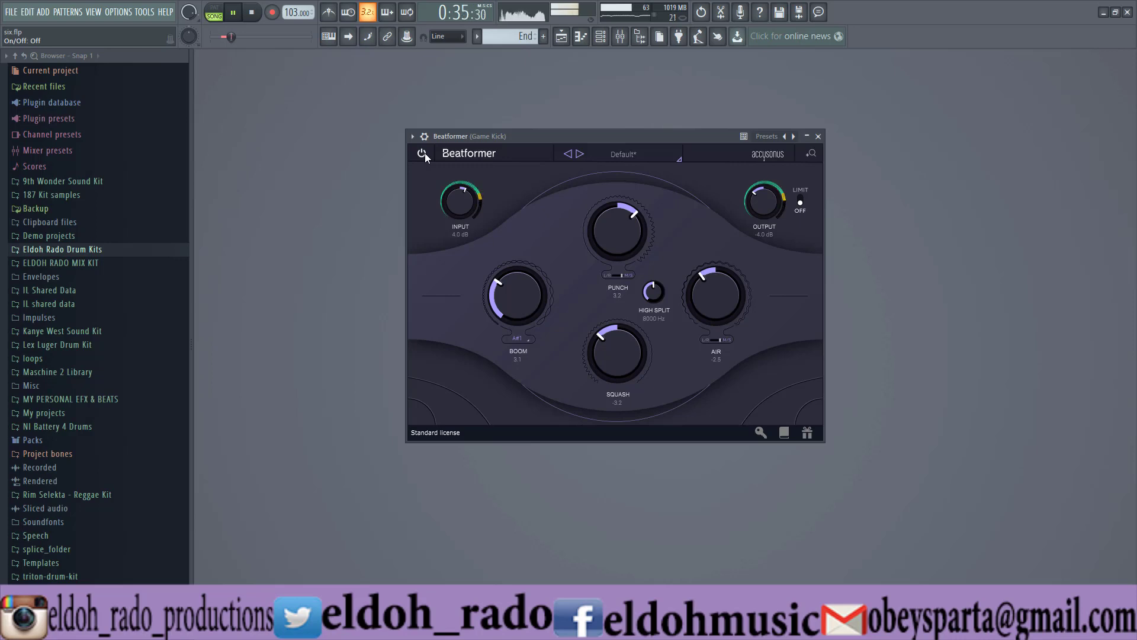
click(423, 153)
key(space)
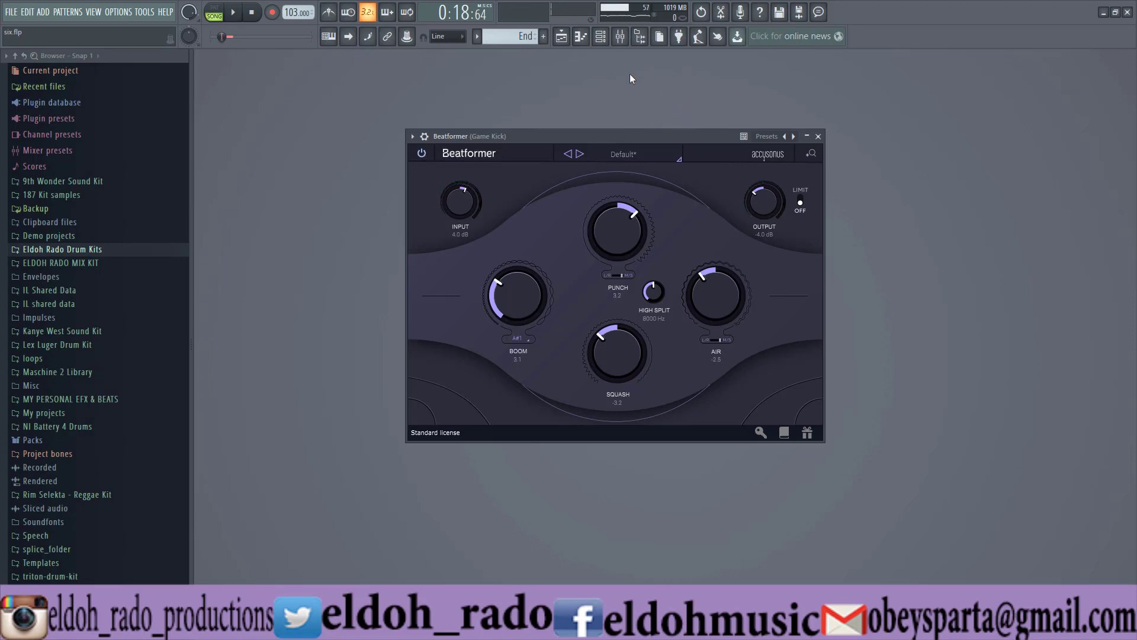
Reset the stereo separation of the Game Kick track in the mixer, and close the mixer
click(622, 38)
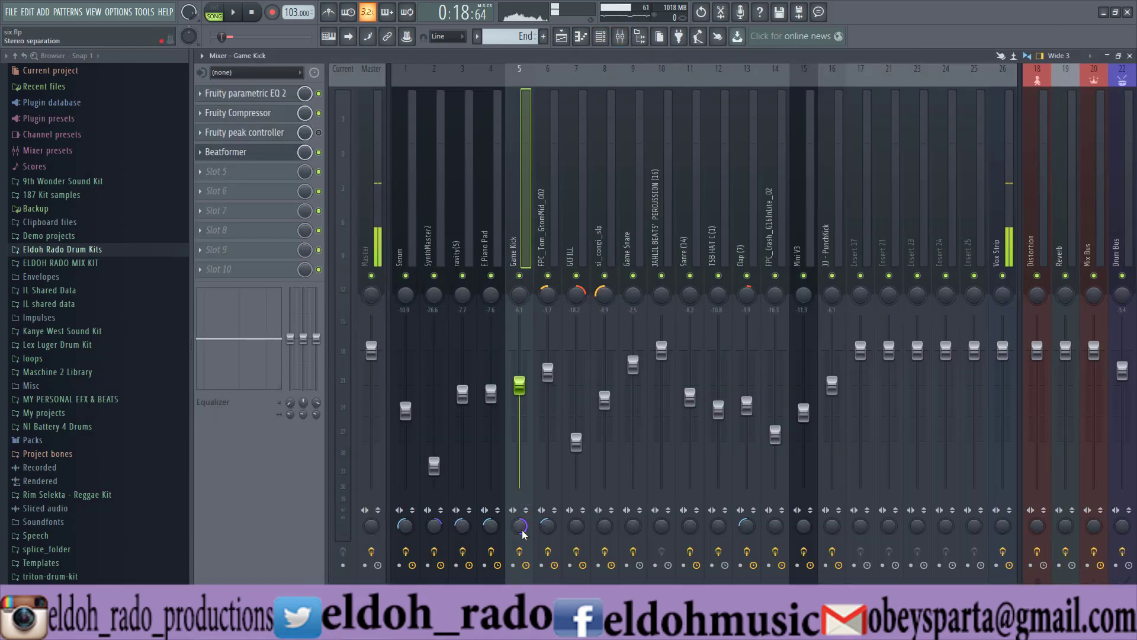
right_click(519, 526)
click(551, 468)
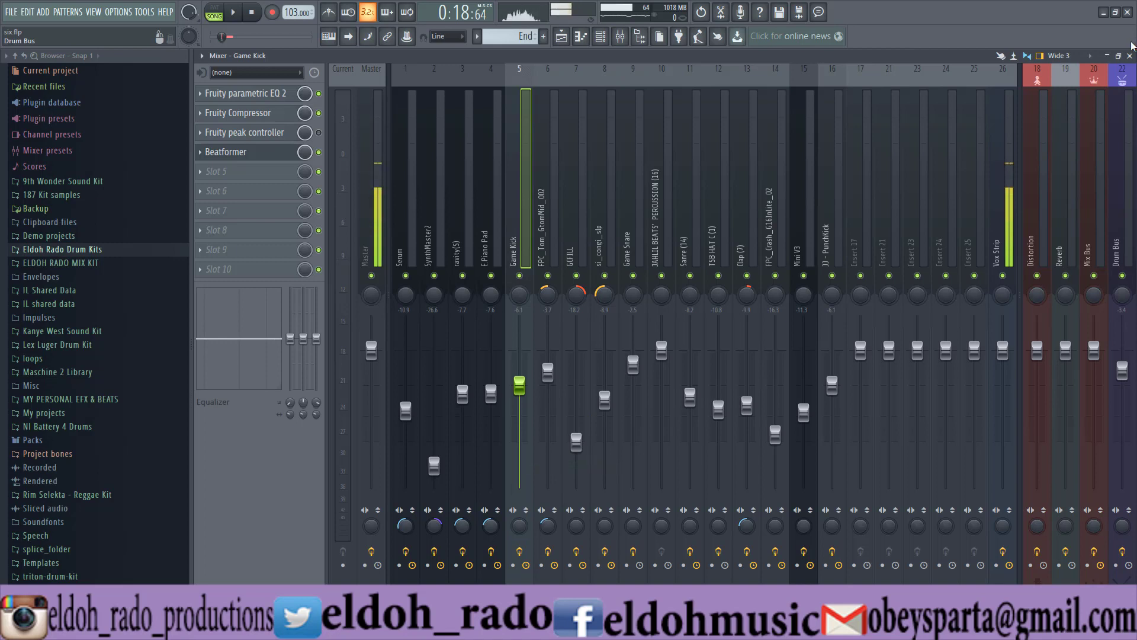
click(1130, 56)
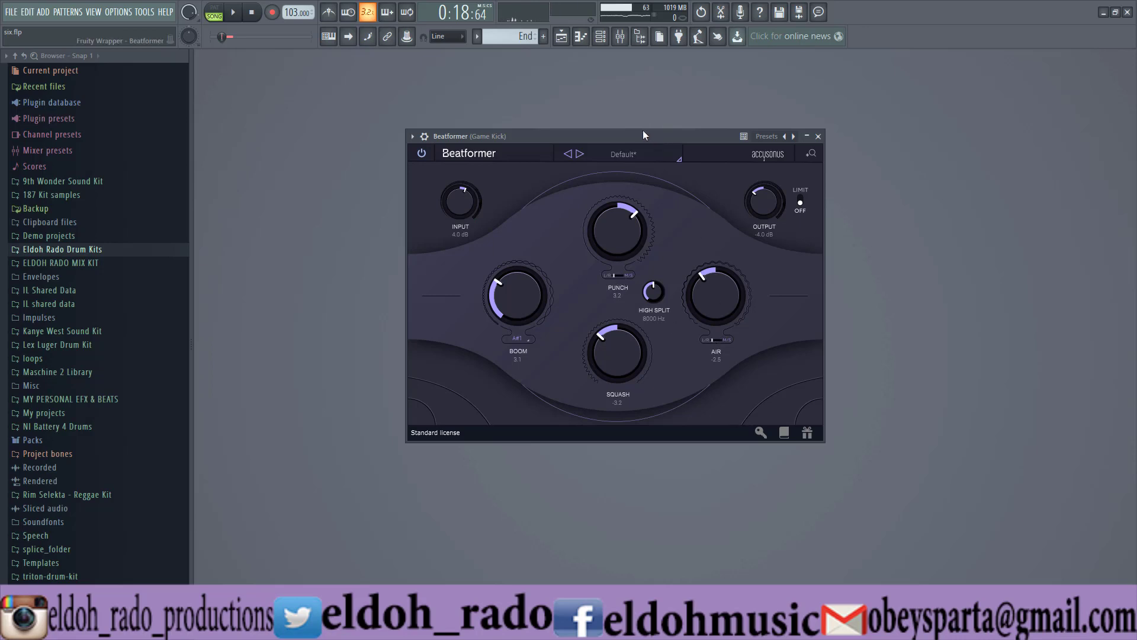
Compare the full mix with Beatformer off and on, raise its output to -1.9 dB, and stop the song
drag(642, 131, 645, 121)
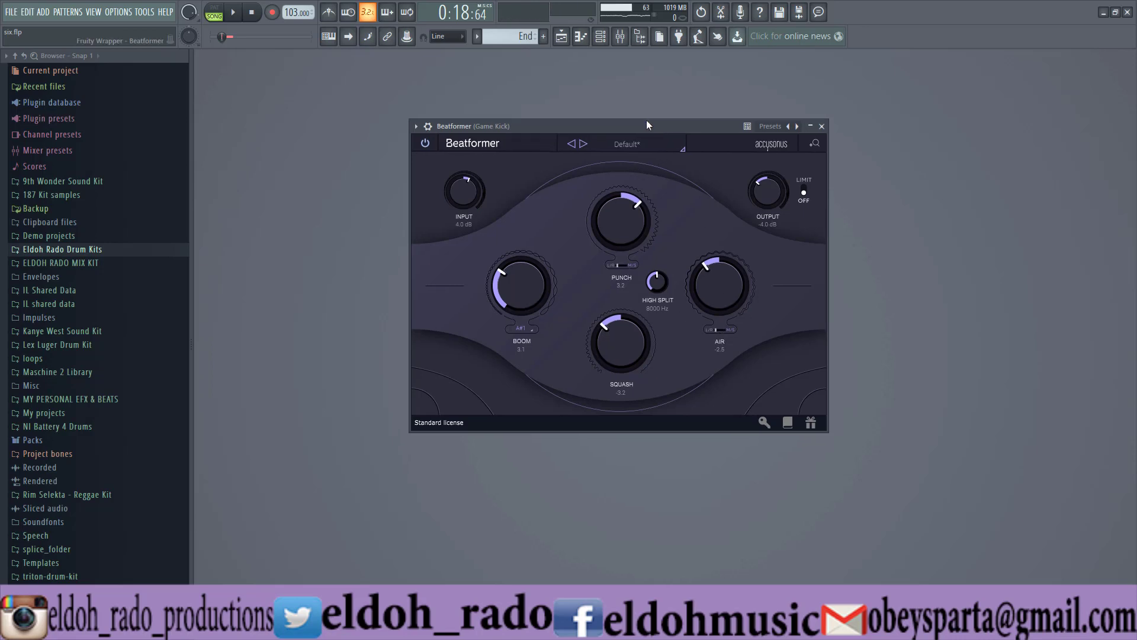
click(425, 144)
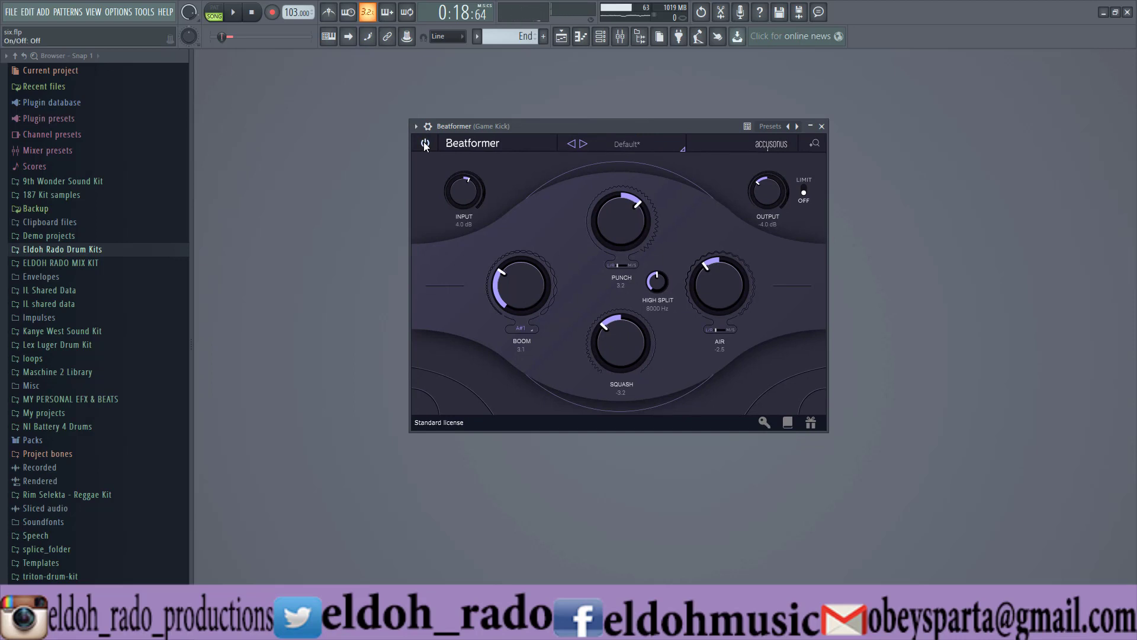
key(space)
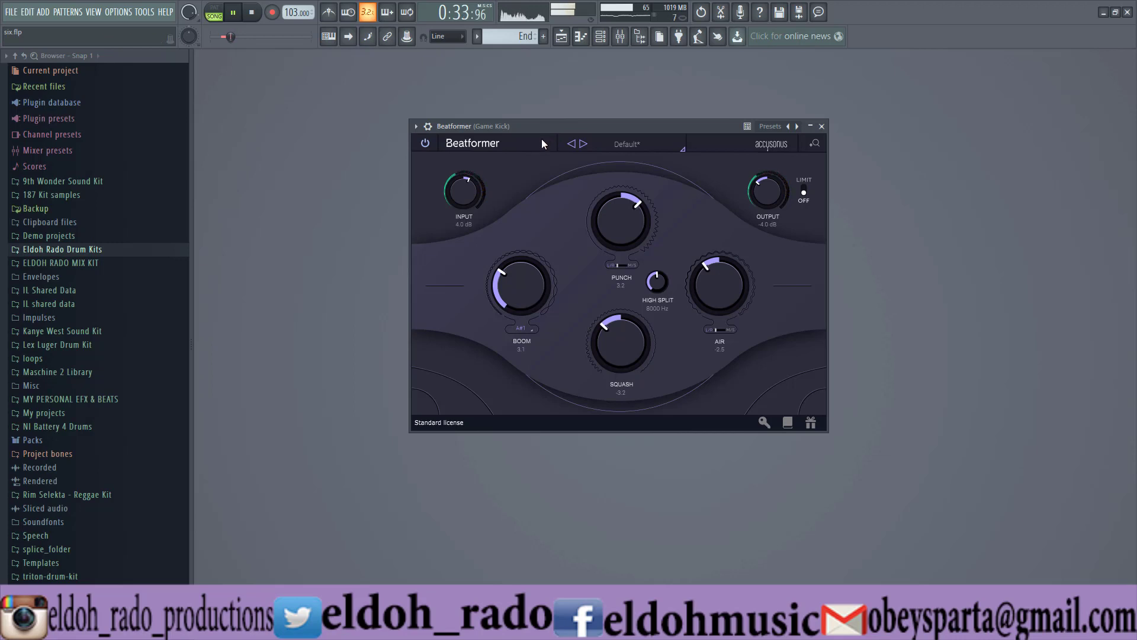
drag(780, 203, 778, 187)
key(space)
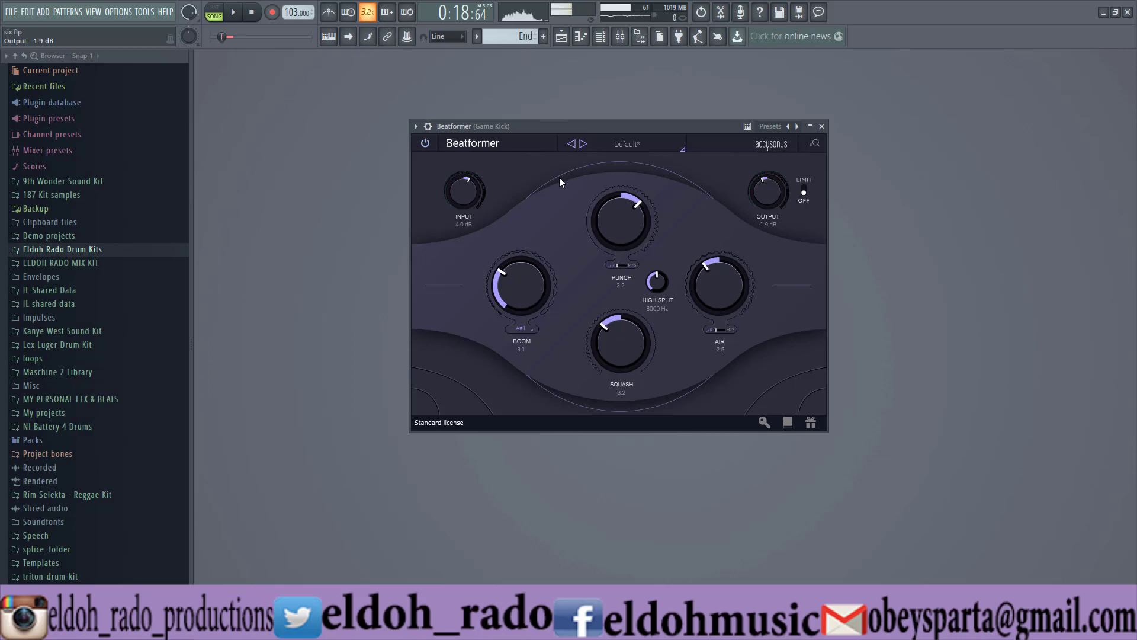
Close the Beatformer window and show the Game Kick track's effect slots in the mixer
click(821, 126)
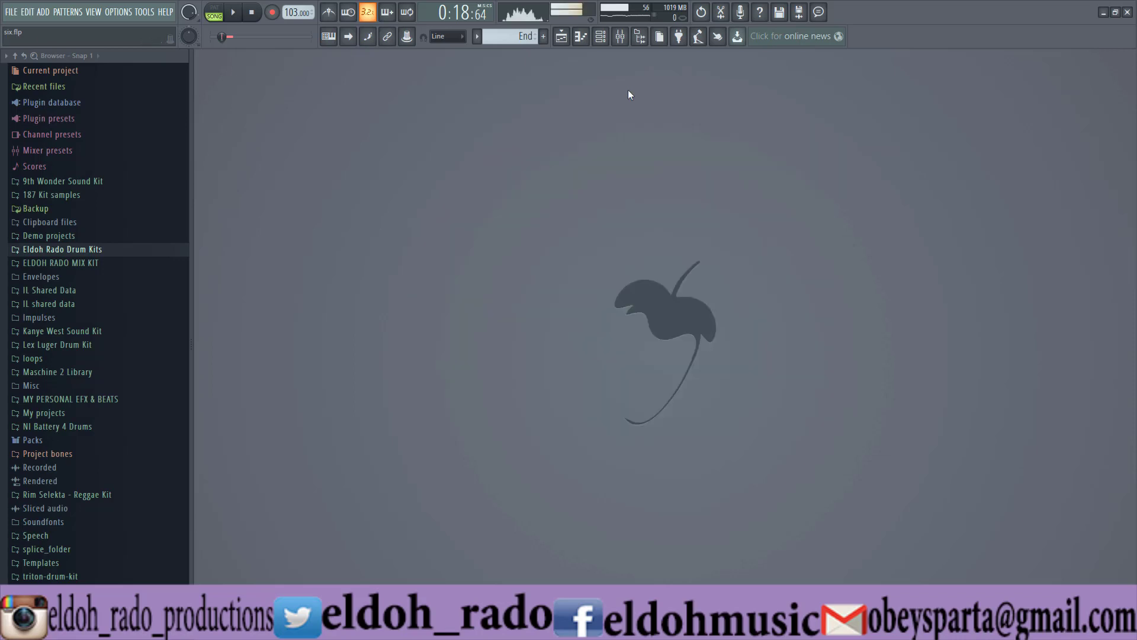
click(614, 38)
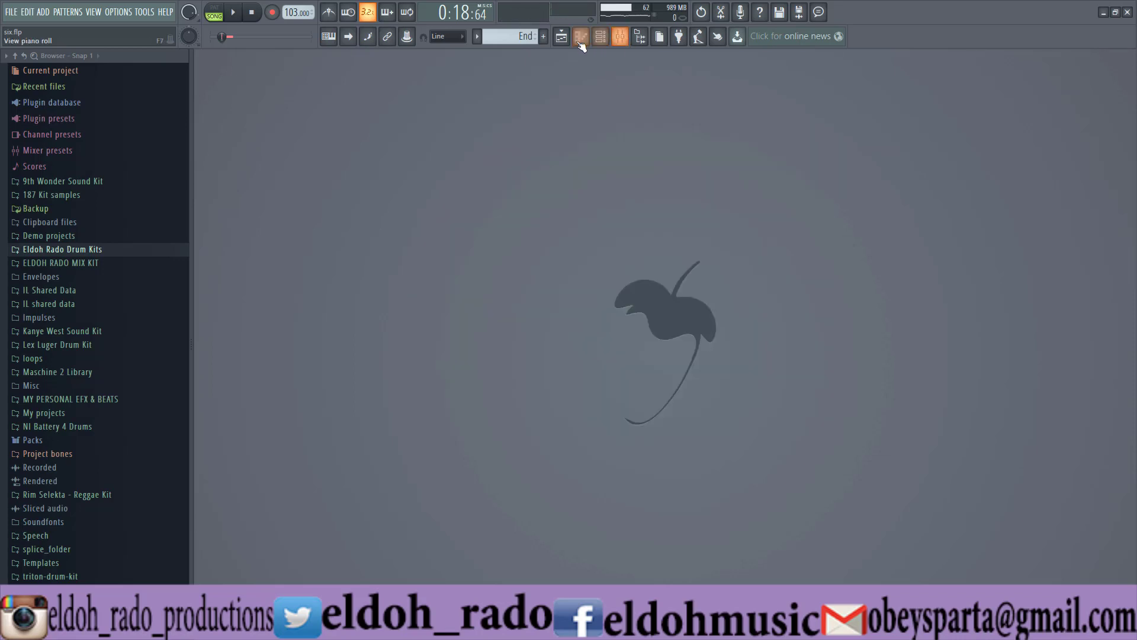
click(620, 38)
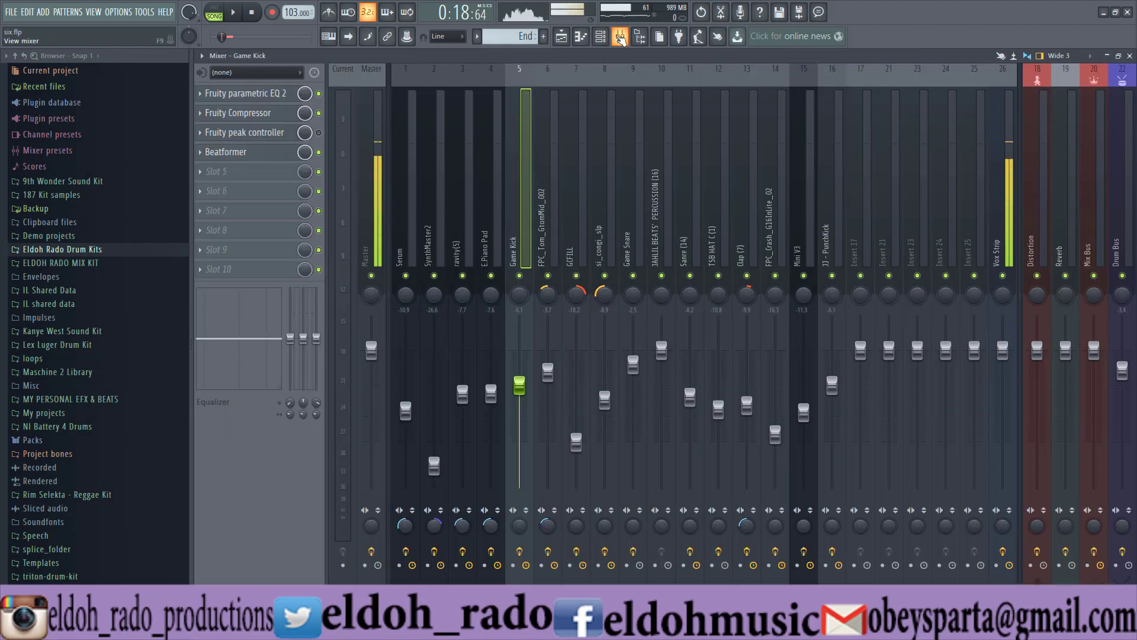
click(543, 158)
click(526, 155)
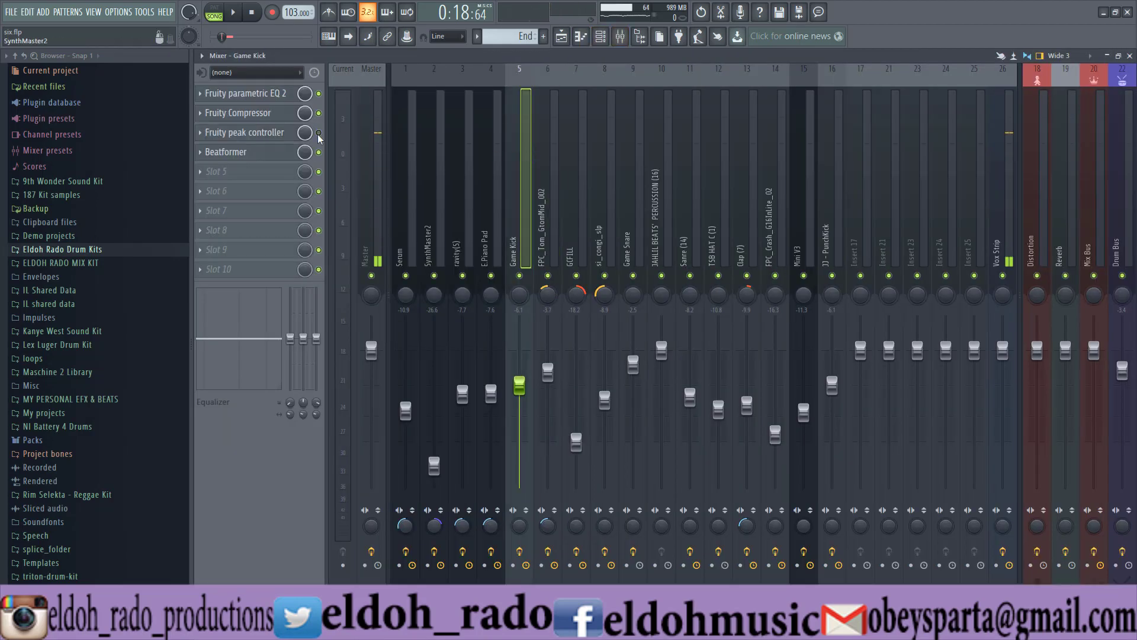